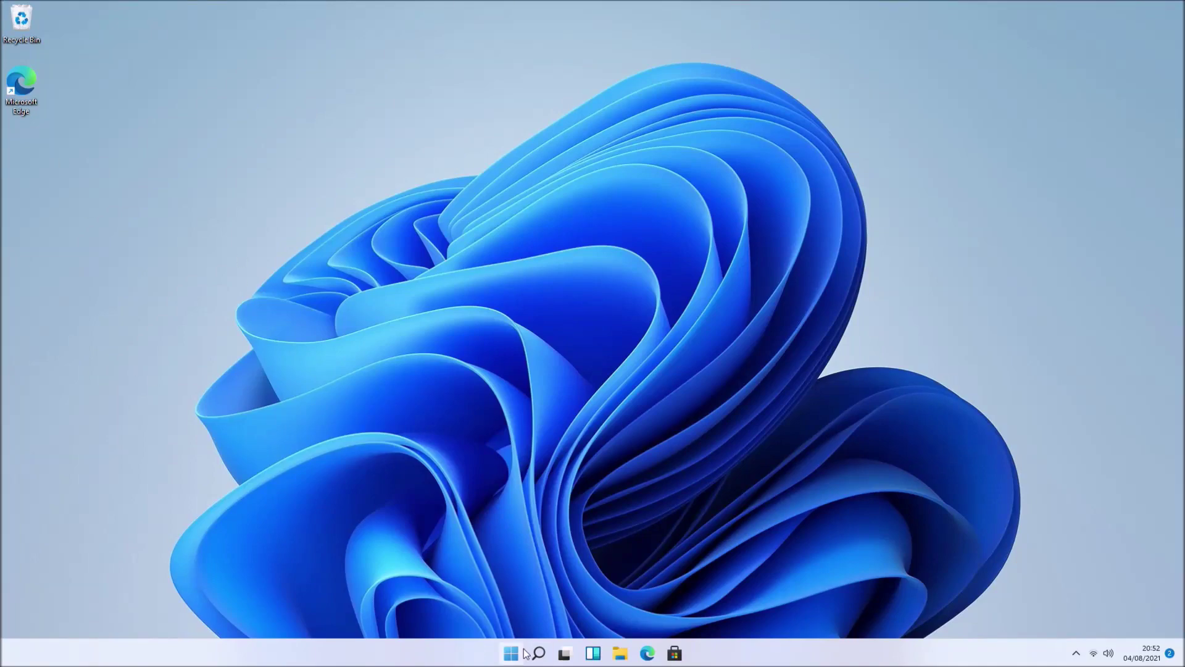
- Search Edge for 'vokoscreen ng' and download vokoscreenNG-3.0.9-win32.exe from the project's download page
{"action": "left_click", "coordinate": [430, 302]}
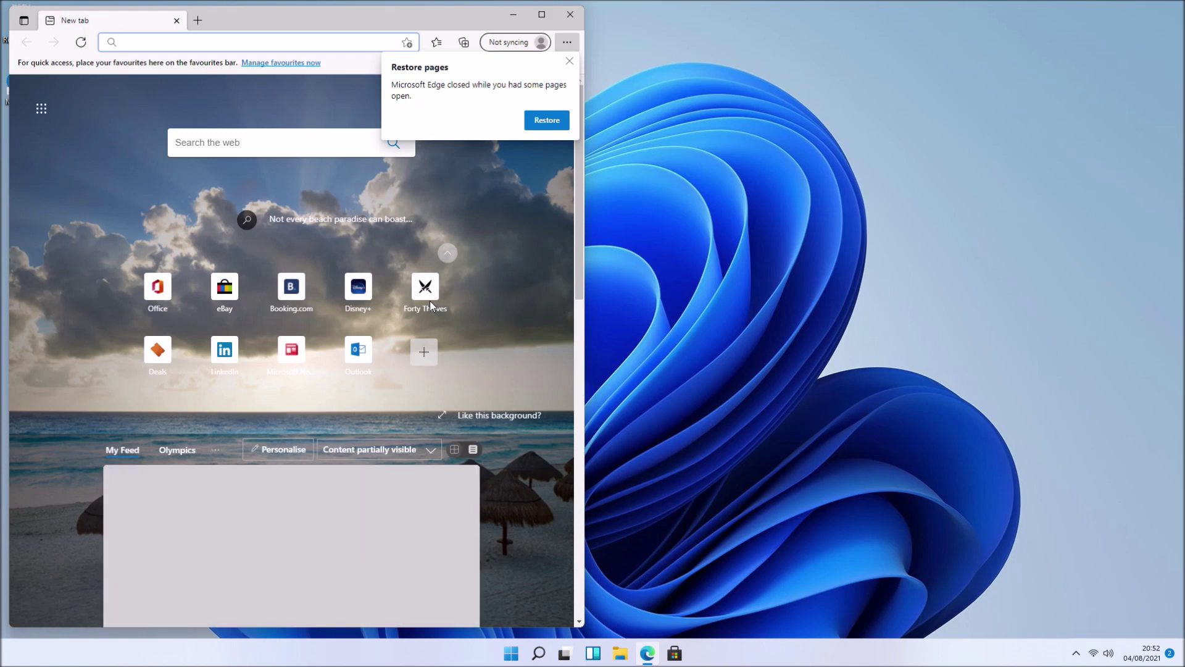
{"action": "type", "text": "vokoscreen ng"}
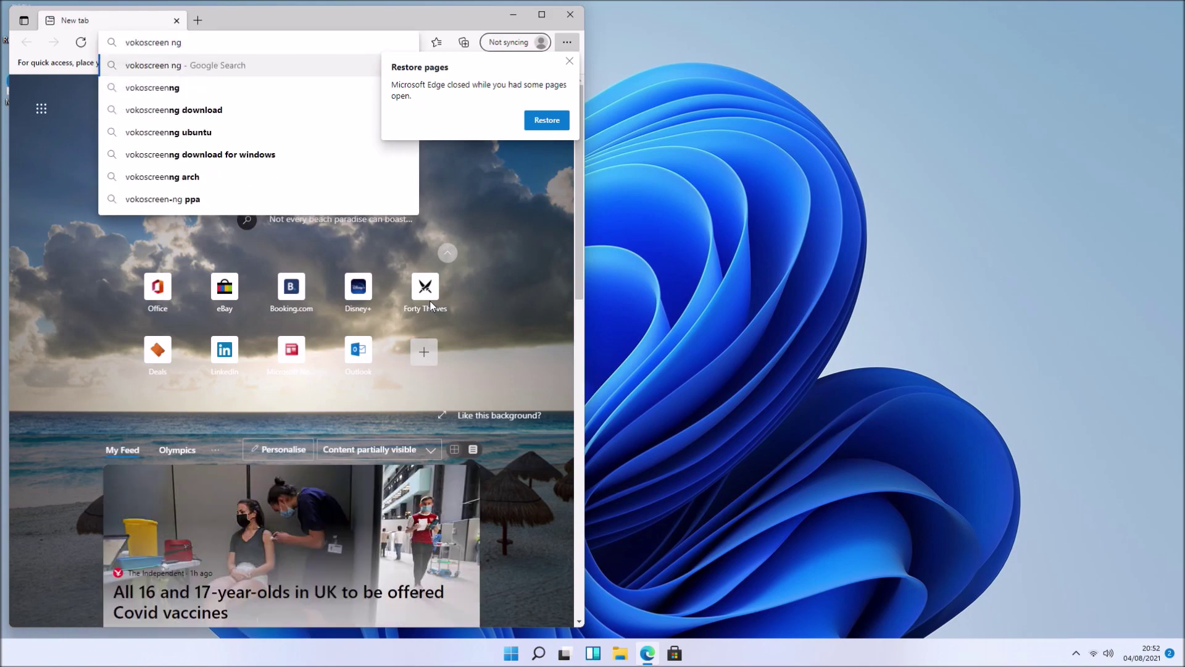
{"action": "key", "text": "Return"}
{"action": "left_click", "coordinate": [353, 216]}
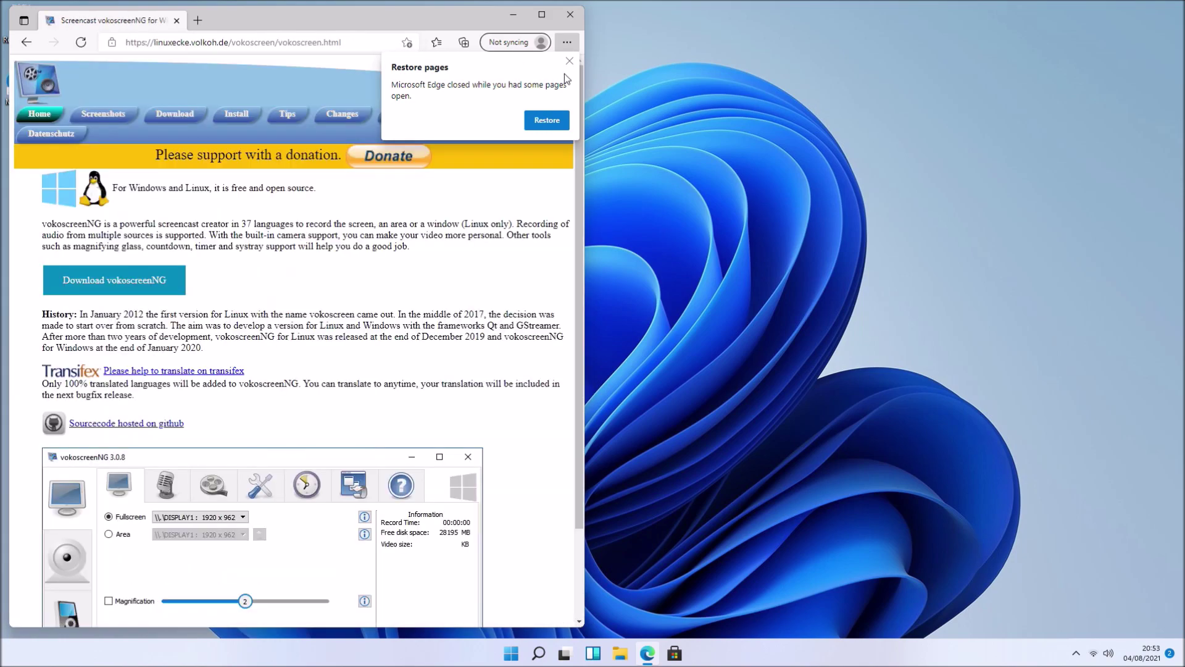
{"action": "left_click", "coordinate": [146, 283]}
{"action": "left_click", "coordinate": [134, 238]}
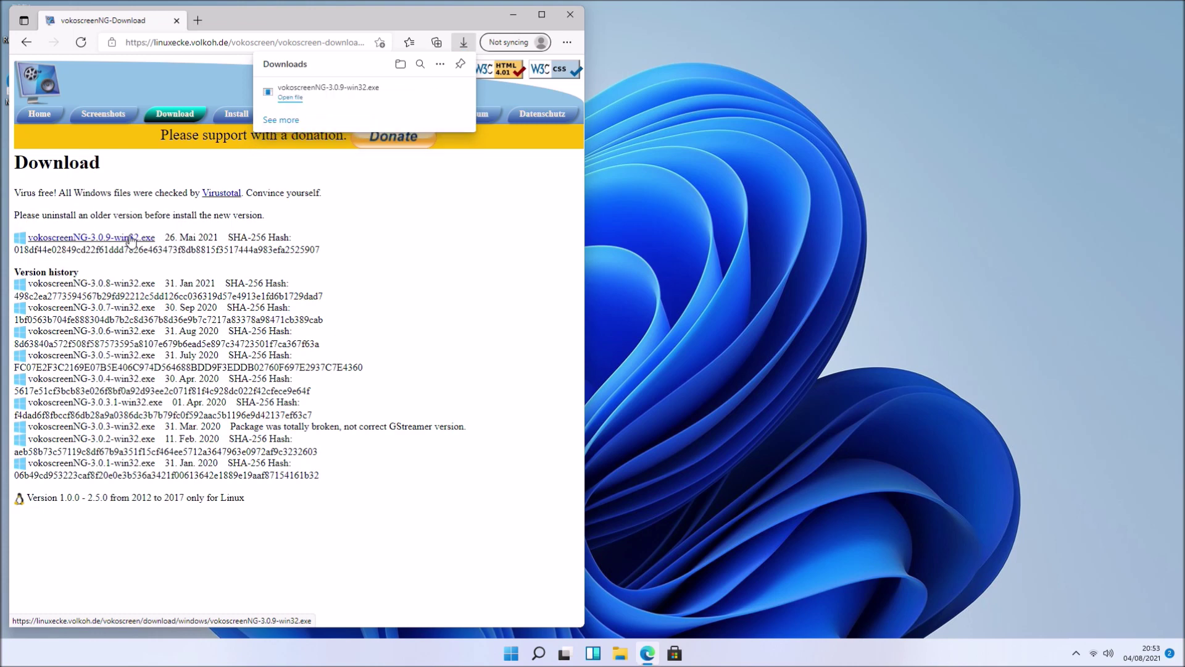
- Run the vokoscreenNG installer, close Edge, keep the default folder and components, and accept the license
{"action": "left_click", "coordinate": [312, 98]}
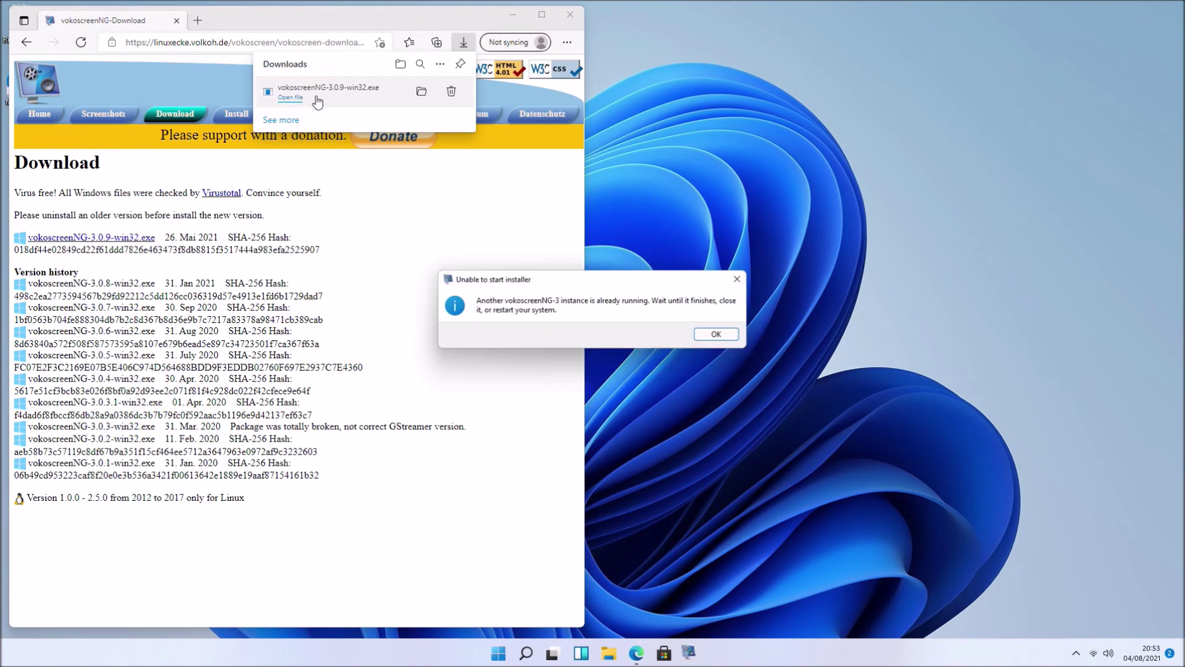
{"action": "left_click", "coordinate": [570, 14]}
{"action": "left_click", "coordinate": [758, 417]}
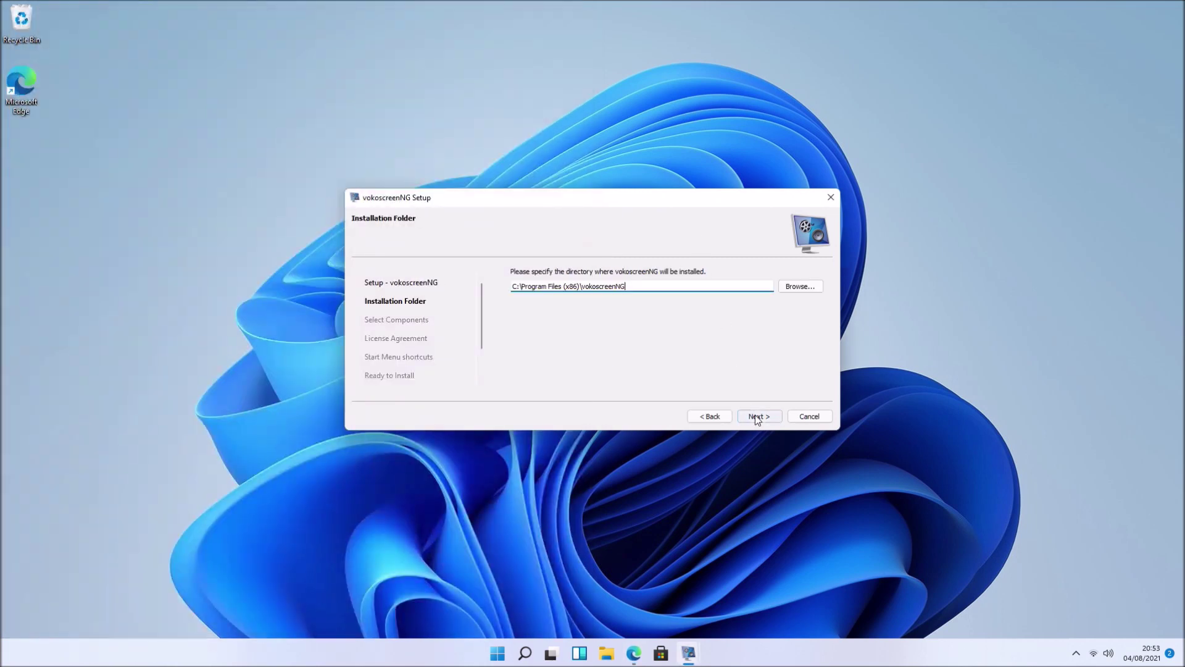
{"action": "left_click", "coordinate": [758, 417]}
{"action": "left_click", "coordinate": [756, 416]}
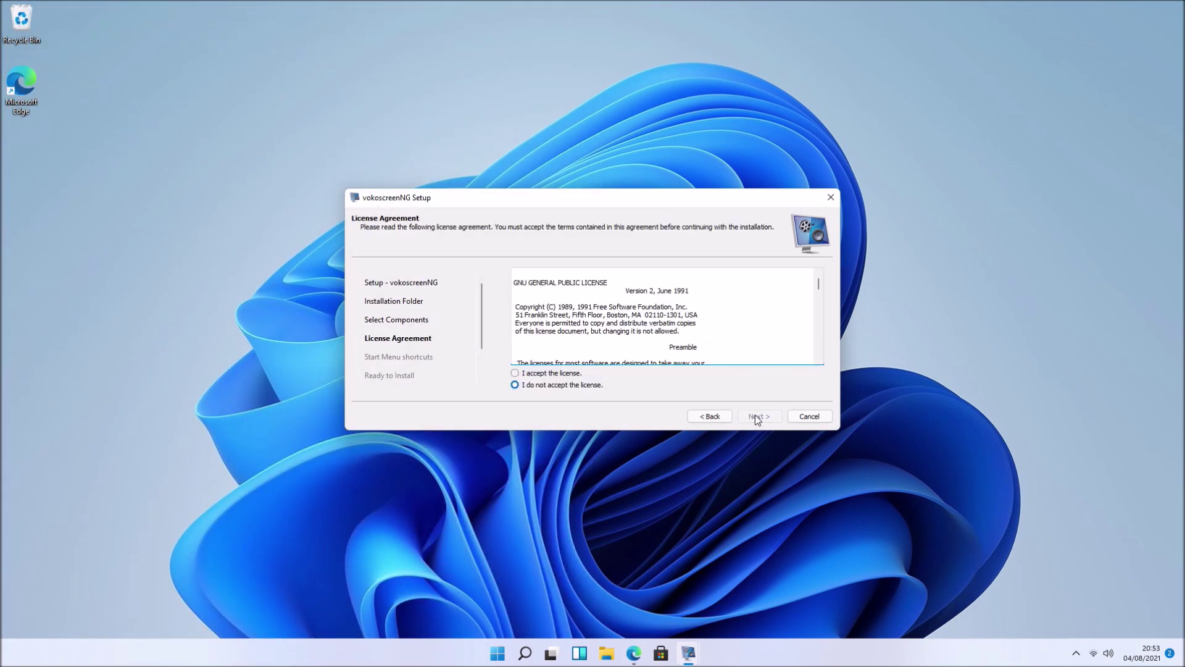
{"action": "left_click", "coordinate": [577, 373]}
- Install with the default Start menu folder, approve the UAC prompt, and finish setup
{"action": "left_click", "coordinate": [758, 416]}
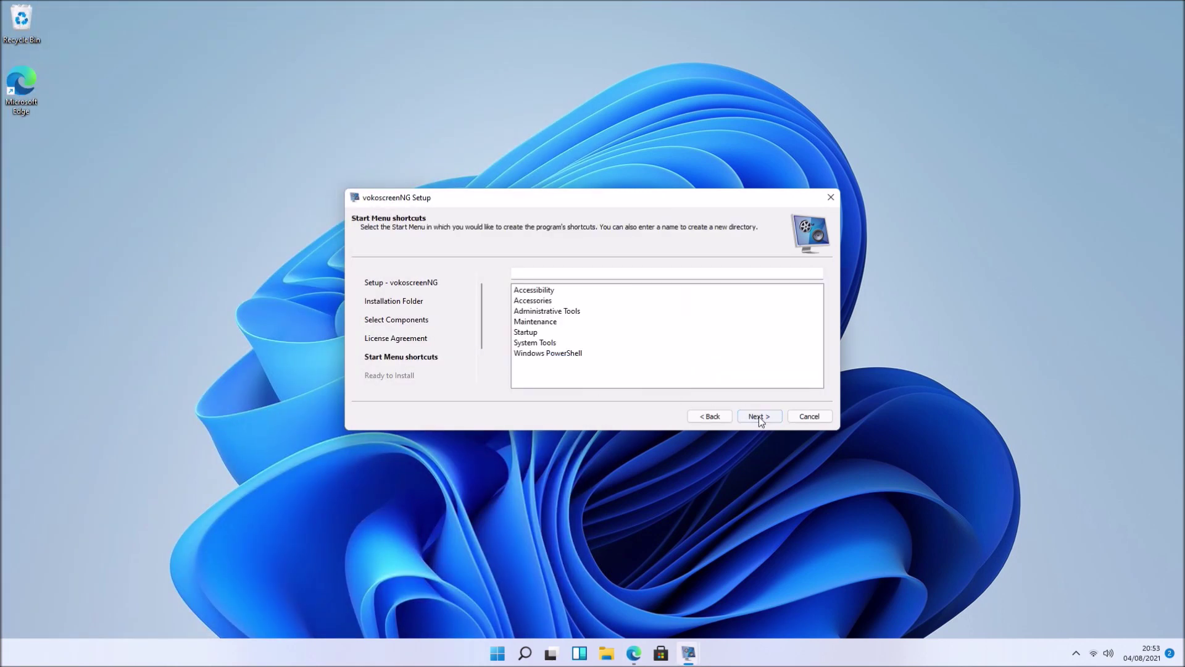
{"action": "left_click", "coordinate": [758, 417]}
{"action": "left_click", "coordinate": [758, 417]}
{"action": "left_click", "coordinate": [628, 420]}
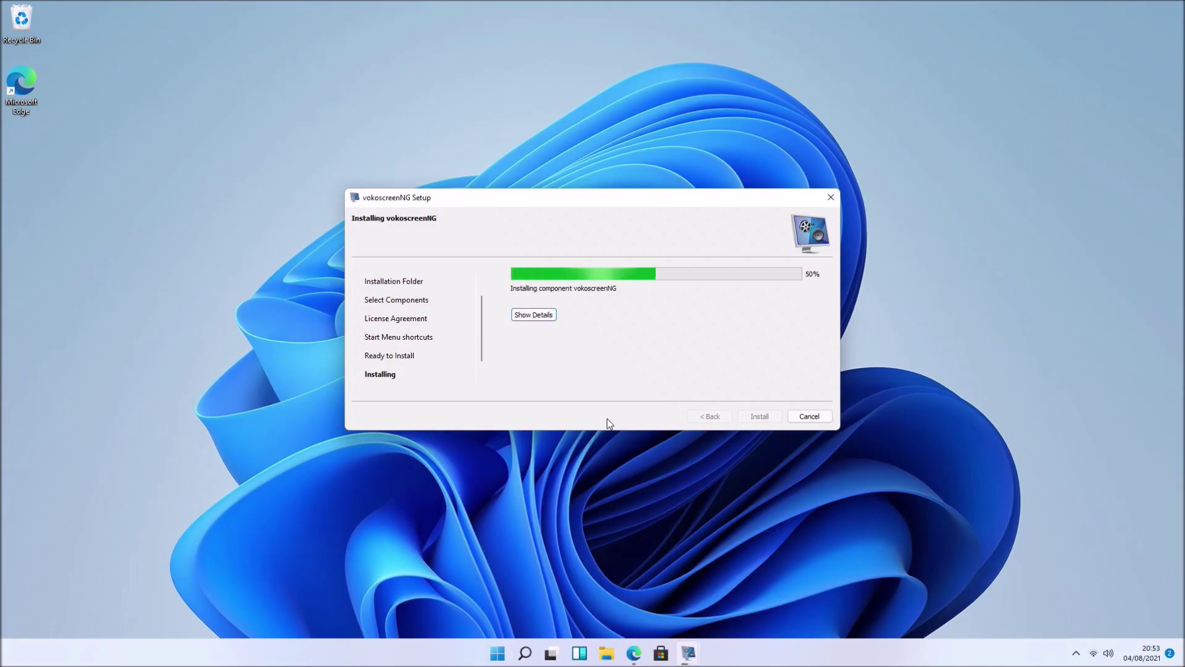
{"action": "left_click", "coordinate": [808, 416]}
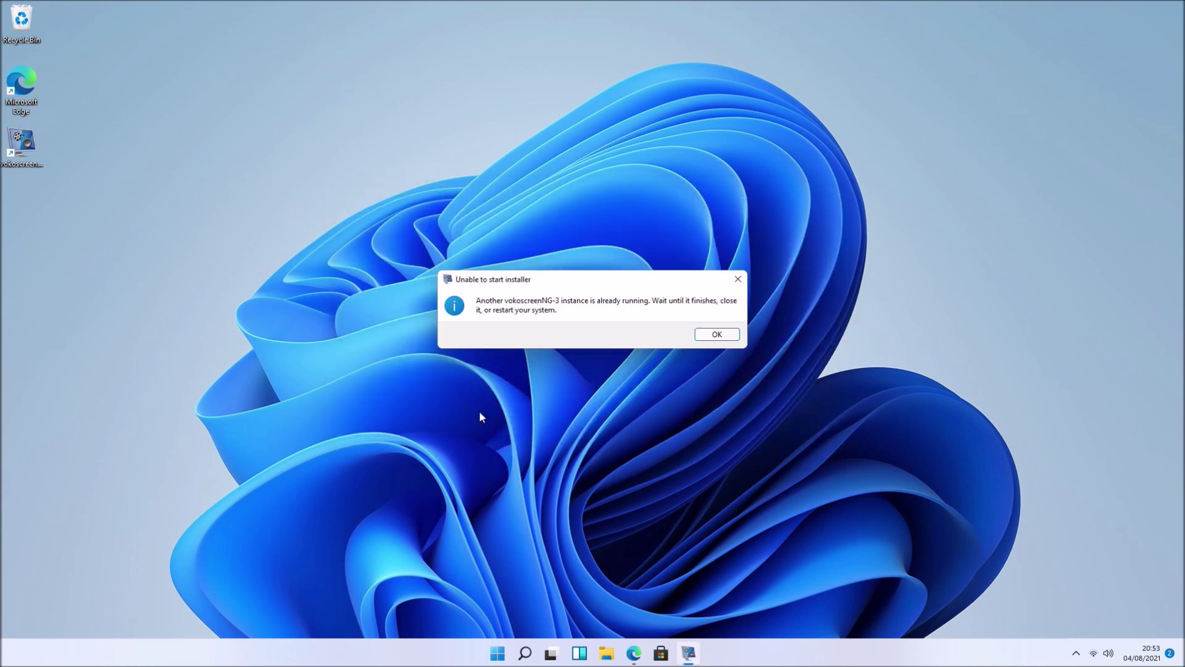
{"action": "left_click", "coordinate": [737, 280]}
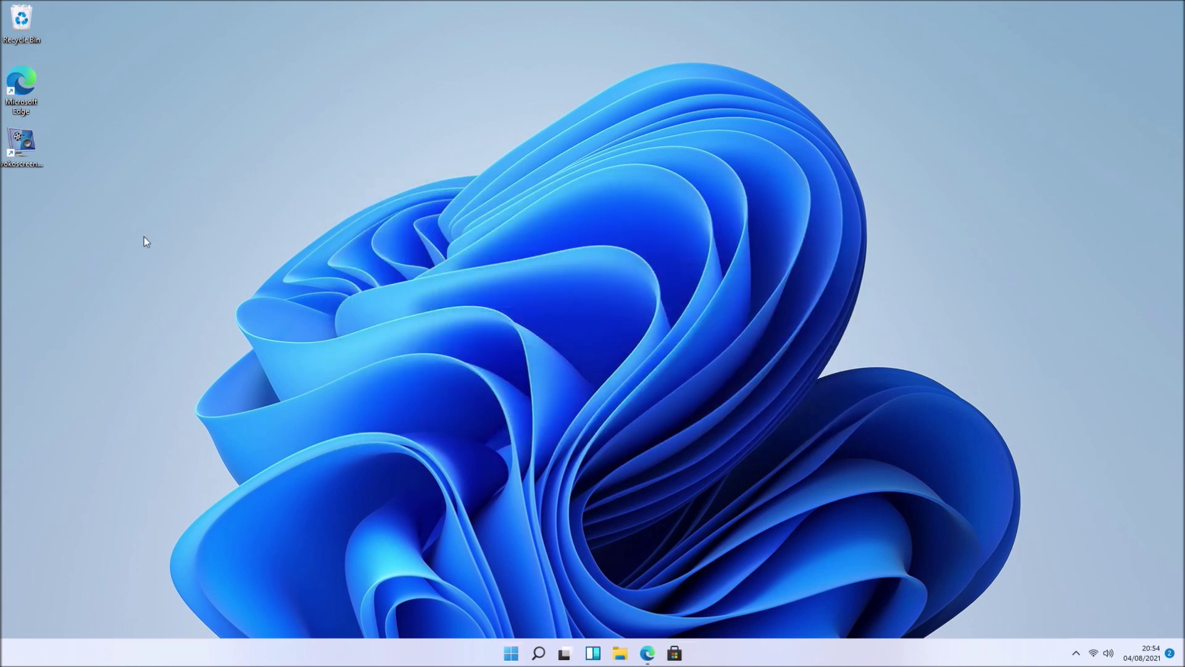
- Delete the Edge and vokoscreenNG desktop shortcuts and start vokoscreenNG 3.0.9 from All apps
{"action": "left_click_drag", "start_coordinate": [44, 197], "coordinate": [21, 33]}
{"action": "key", "text": "Delete"}
{"action": "left_click", "coordinate": [512, 654]}
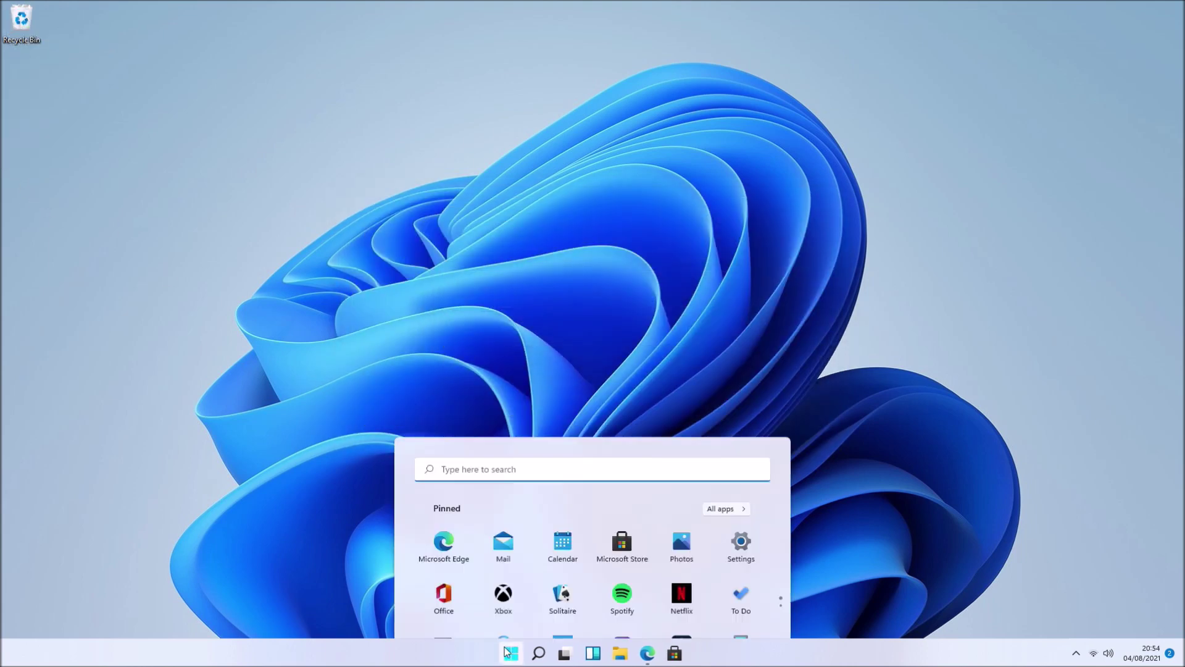
{"action": "left_click", "coordinate": [722, 253]}
{"action": "scroll", "coordinate": [721, 348], "scroll_direction": "down", "scroll_amount": 10}
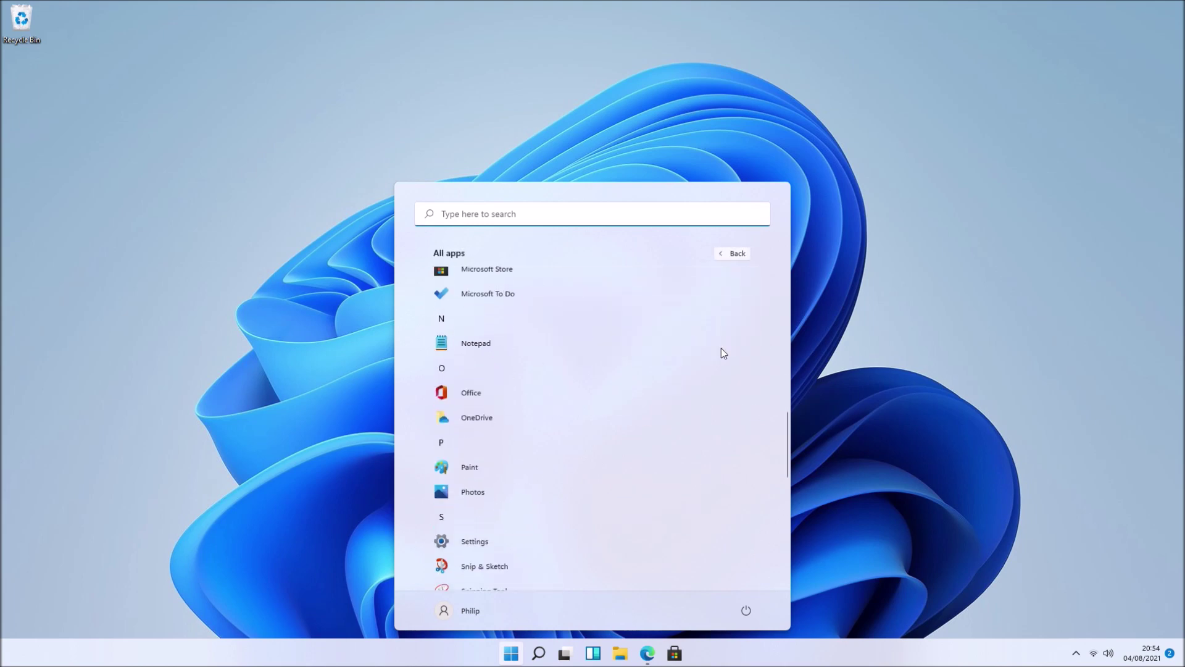
{"action": "left_click", "coordinate": [471, 293]}
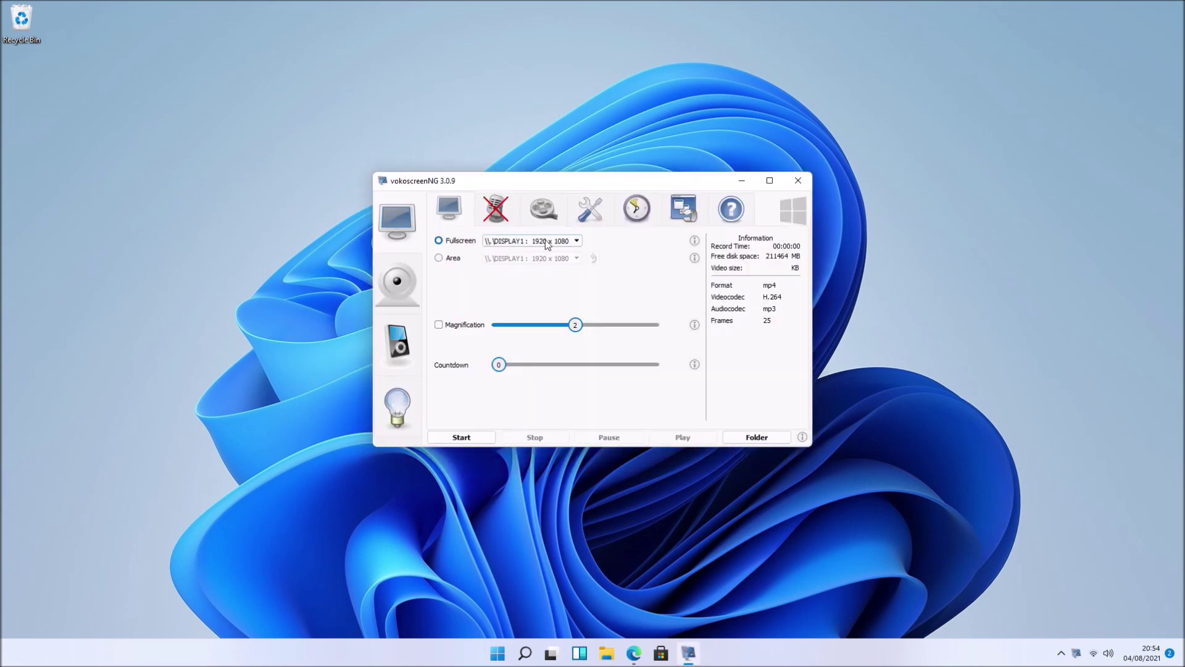
- Try Area capture, return to Fullscreen, and view the audio recording options
{"action": "left_click", "coordinate": [568, 242]}
{"action": "left_click", "coordinate": [569, 250]}
{"action": "left_click", "coordinate": [446, 261]}
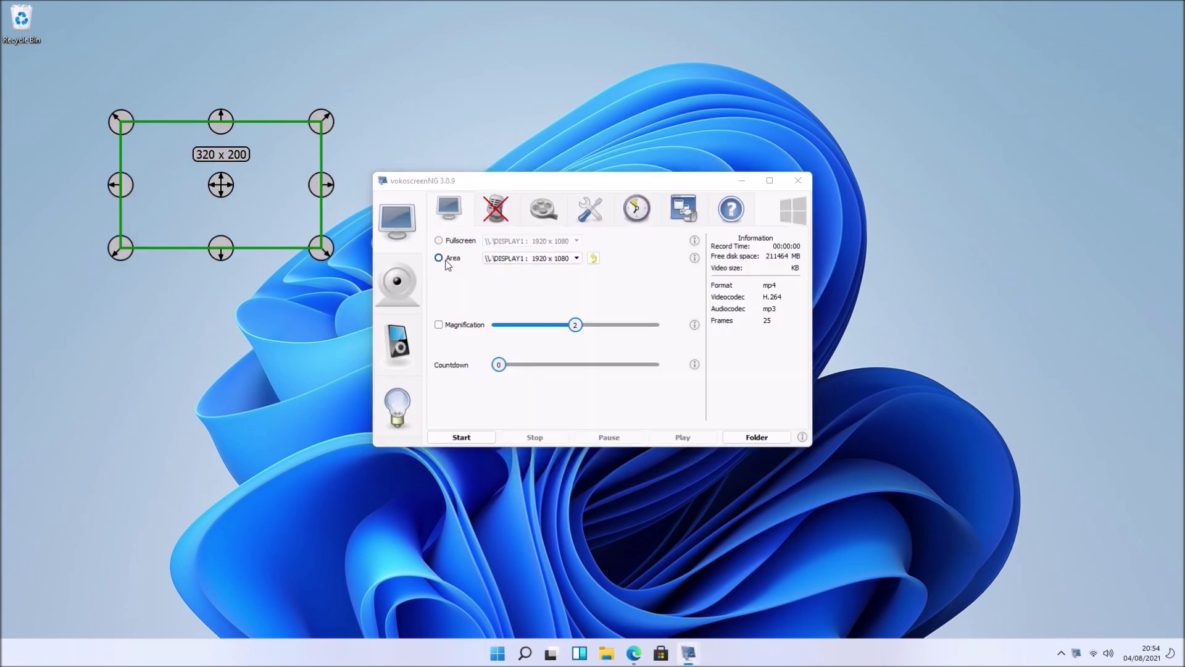
{"action": "left_click", "coordinate": [439, 241]}
{"action": "left_click", "coordinate": [496, 211]}
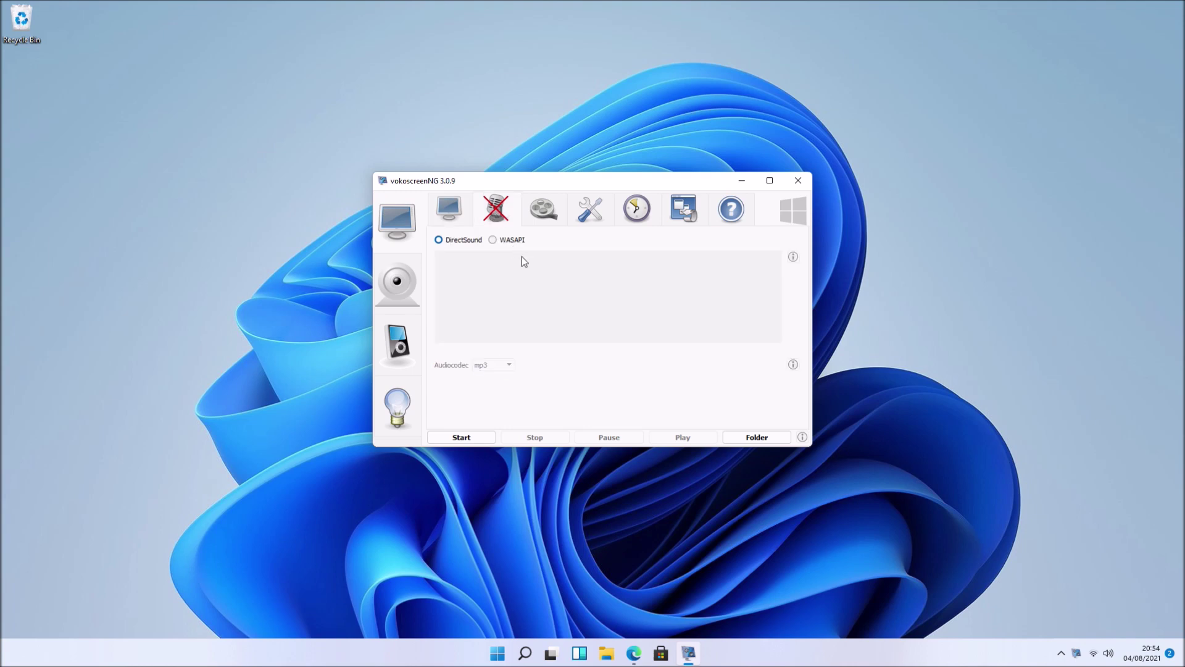
- In the video options, switch the format to mkv and back to mp4, leaving the cursor setting unchanged
{"action": "left_click", "coordinate": [543, 209]}
{"action": "left_click", "coordinate": [528, 259]}
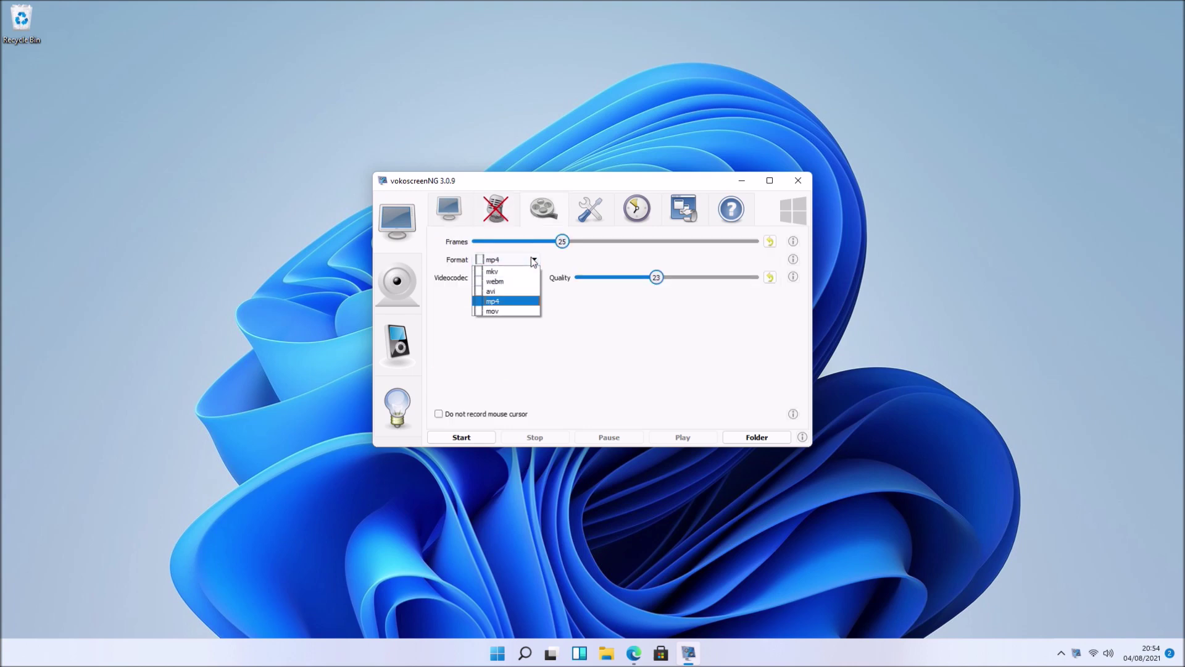
{"action": "left_click", "coordinate": [531, 271]}
{"action": "left_click", "coordinate": [523, 261]}
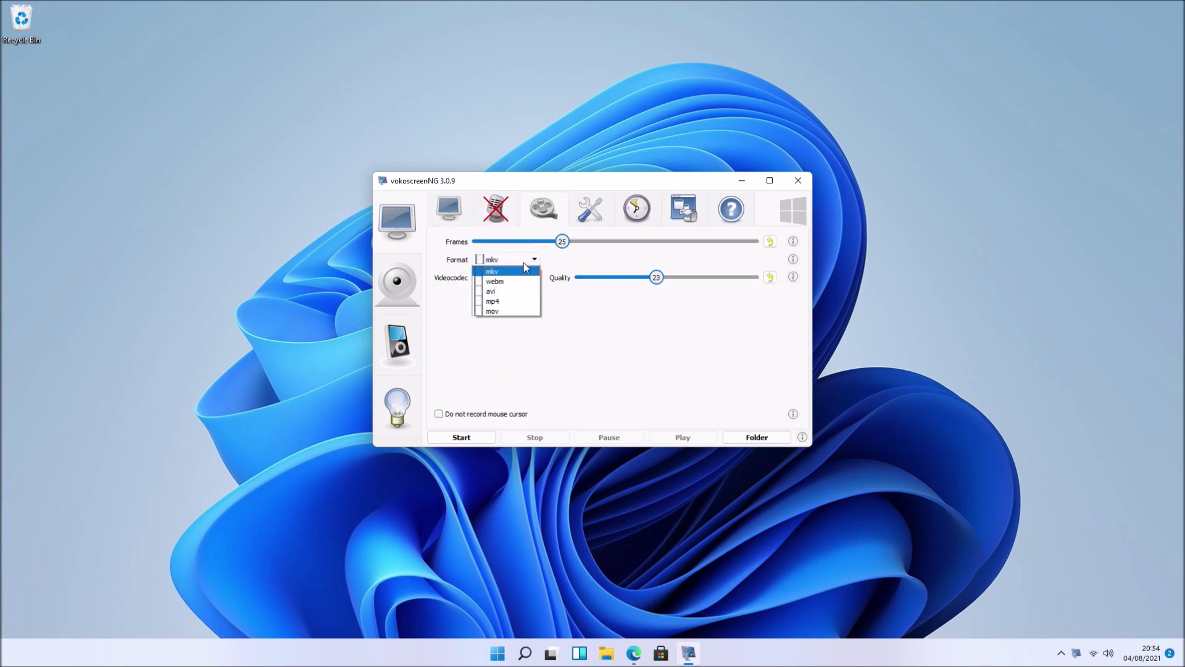
{"action": "left_click", "coordinate": [525, 303]}
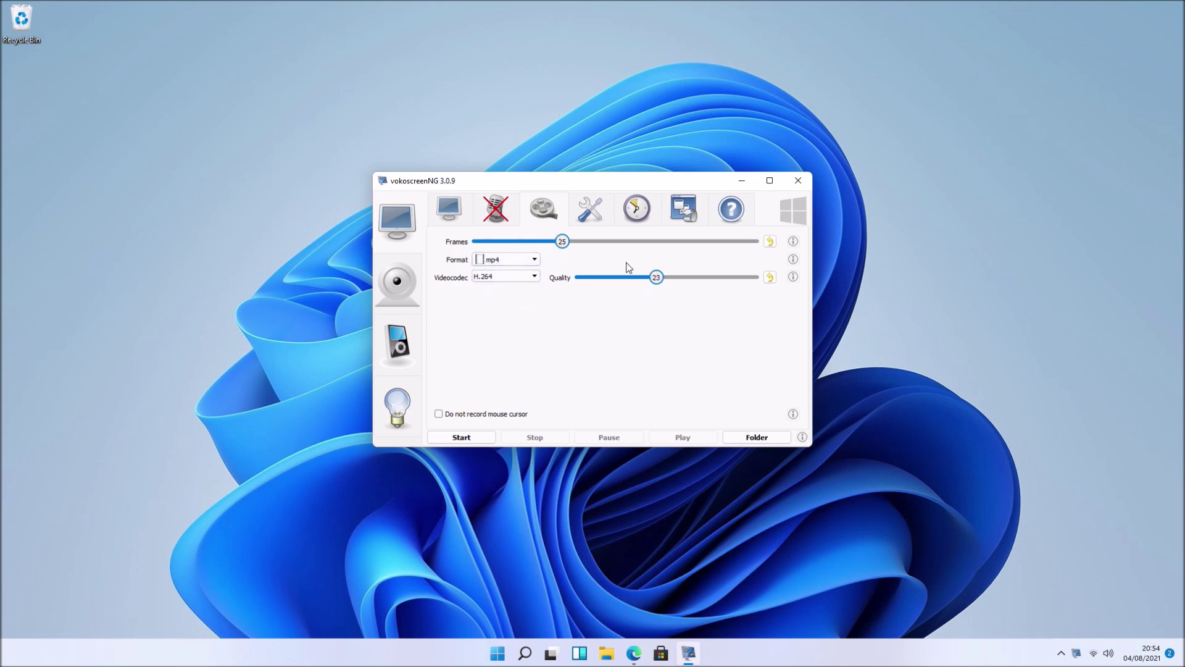
{"action": "left_click", "coordinate": [502, 417]}
{"action": "left_click", "coordinate": [502, 417]}
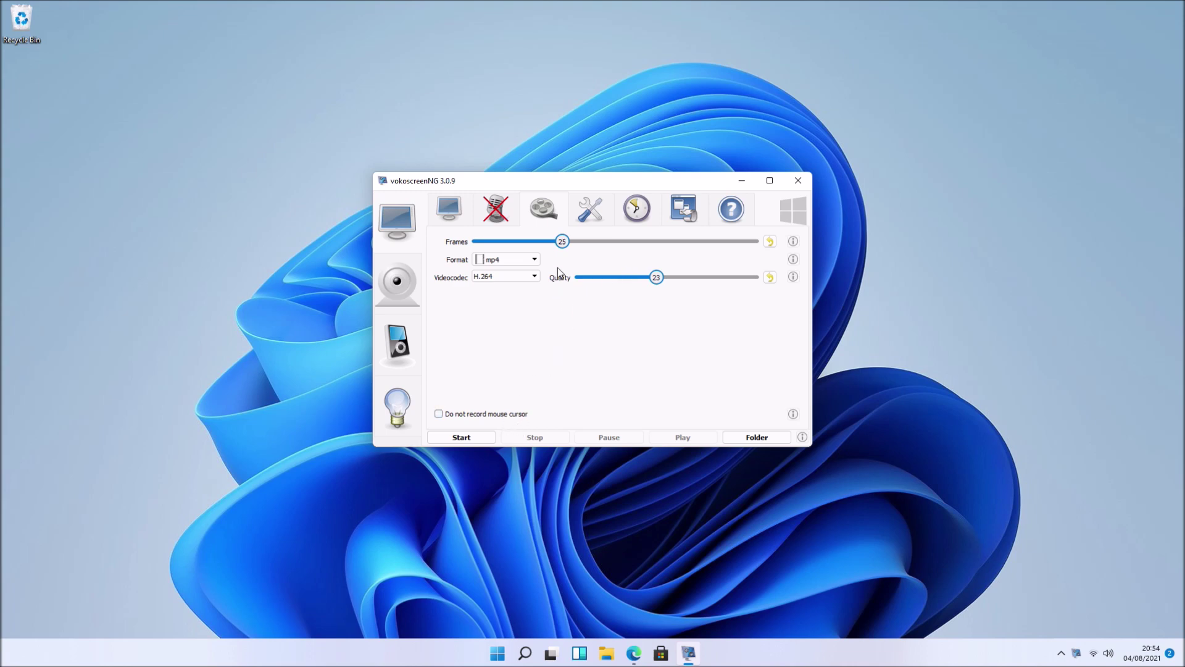
- Check the general settings, keeping minimize-on-start on, then view the timer, codecs and About tabs
{"action": "left_click", "coordinate": [584, 213]}
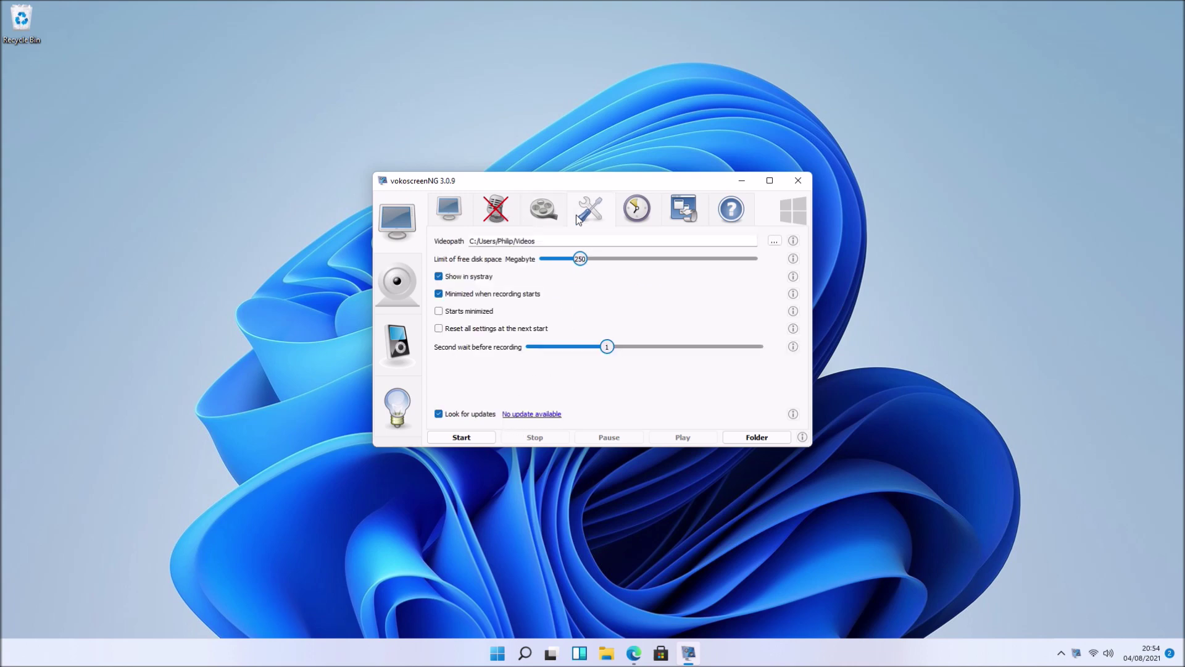
{"action": "left_click", "coordinate": [521, 298]}
{"action": "left_click", "coordinate": [522, 296]}
{"action": "left_click", "coordinate": [522, 296]}
{"action": "left_click", "coordinate": [637, 221]}
{"action": "left_click", "coordinate": [684, 225]}
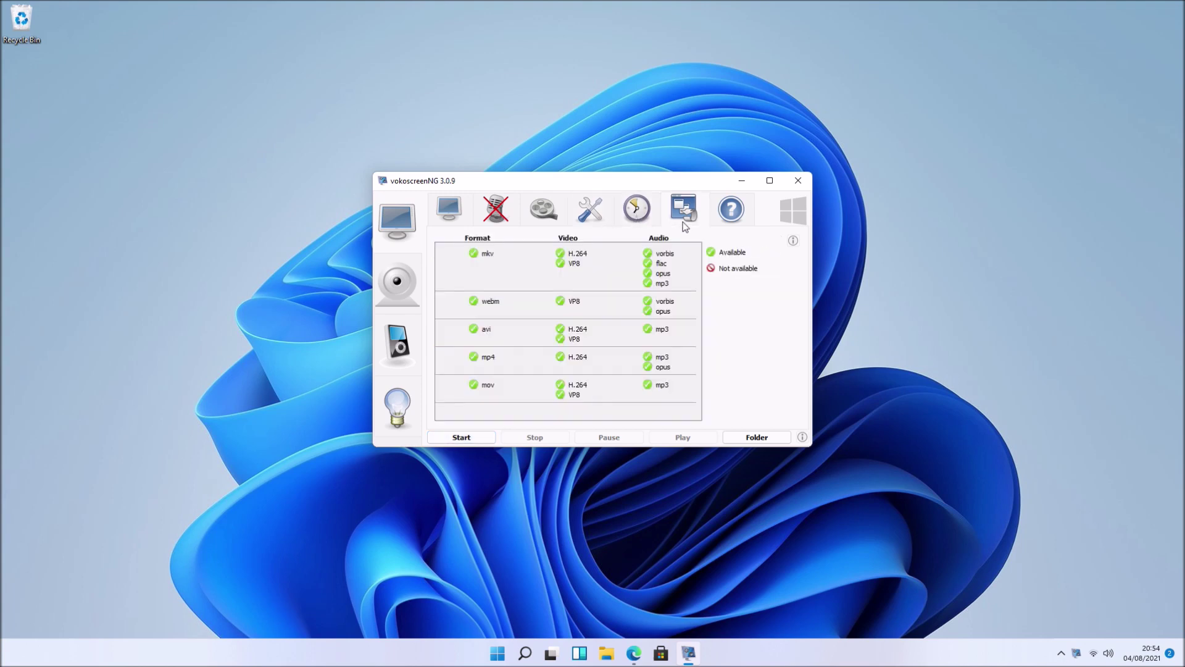
{"action": "left_click", "coordinate": [734, 225]}
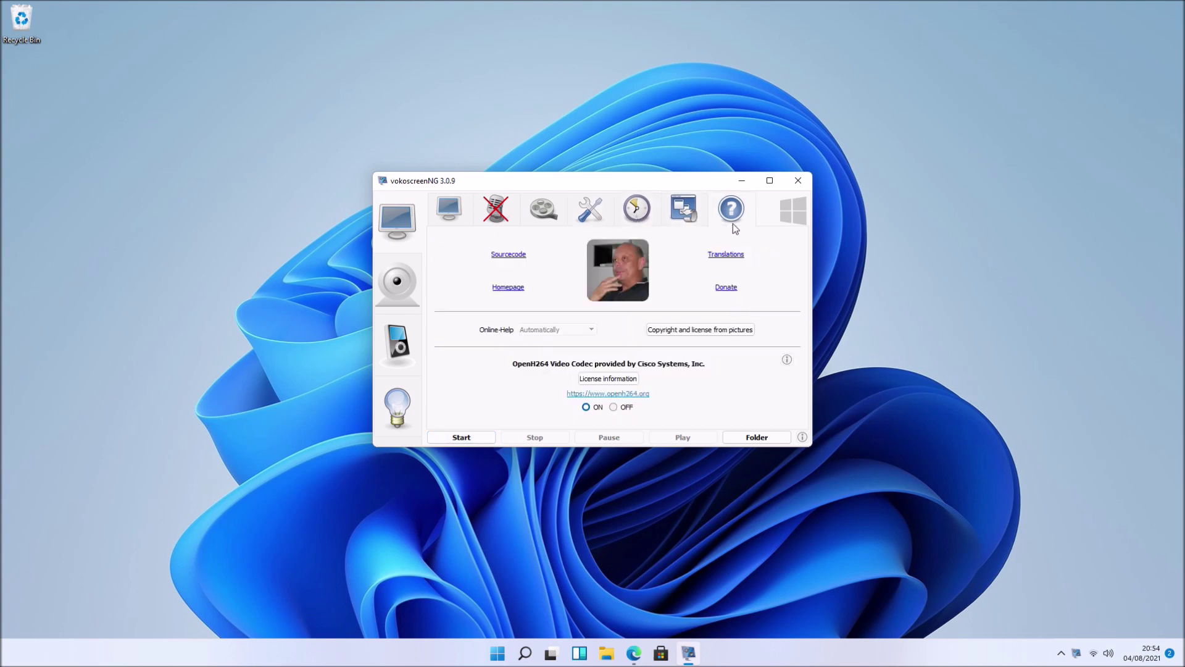
- Record the screen fullscreen while restoring and minimizing vokoscreenNG and browsing the Start menu's app list
{"action": "left_click", "coordinate": [485, 437]}
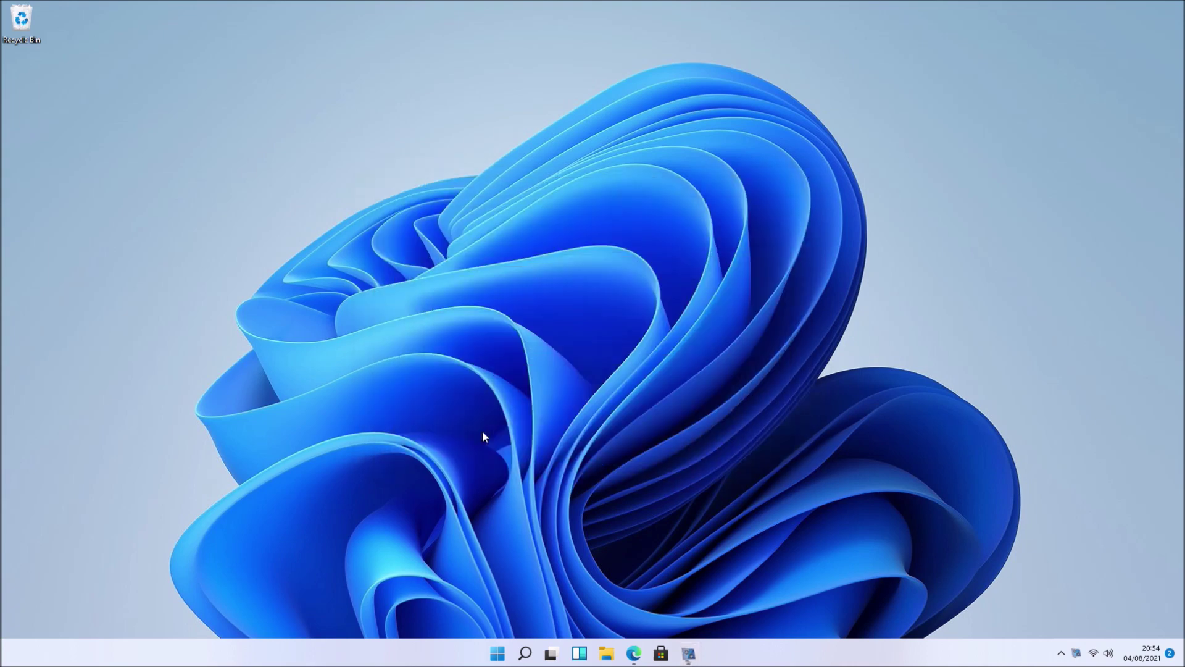
{"action": "left_click", "coordinate": [689, 653]}
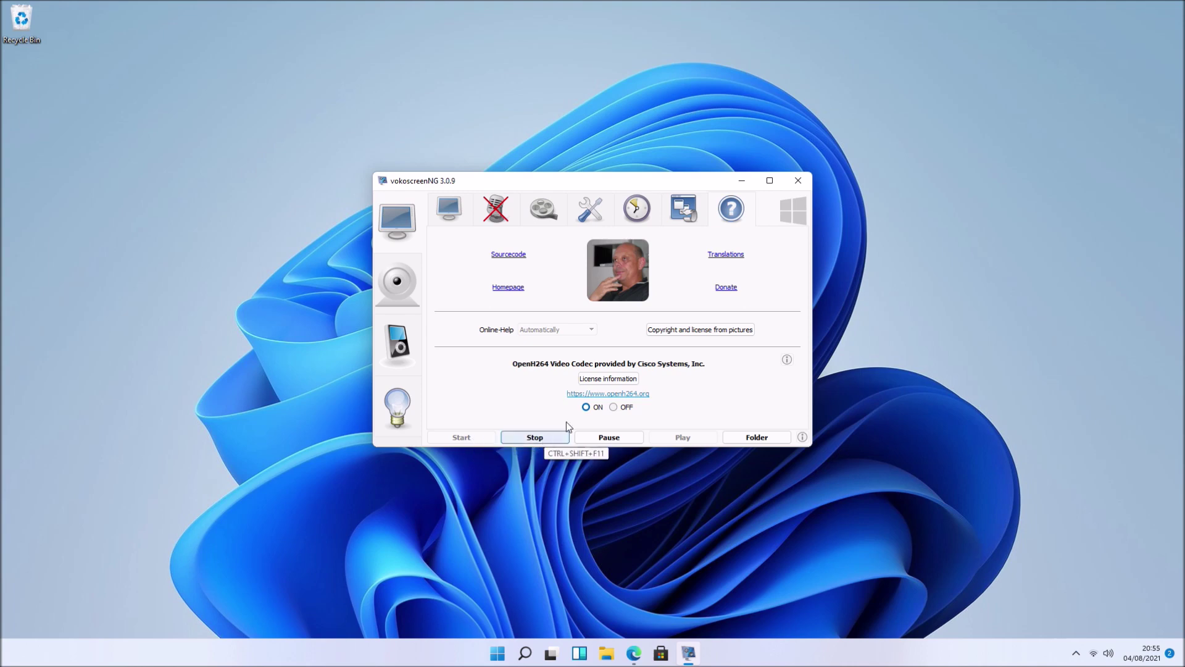
{"action": "left_click", "coordinate": [740, 184]}
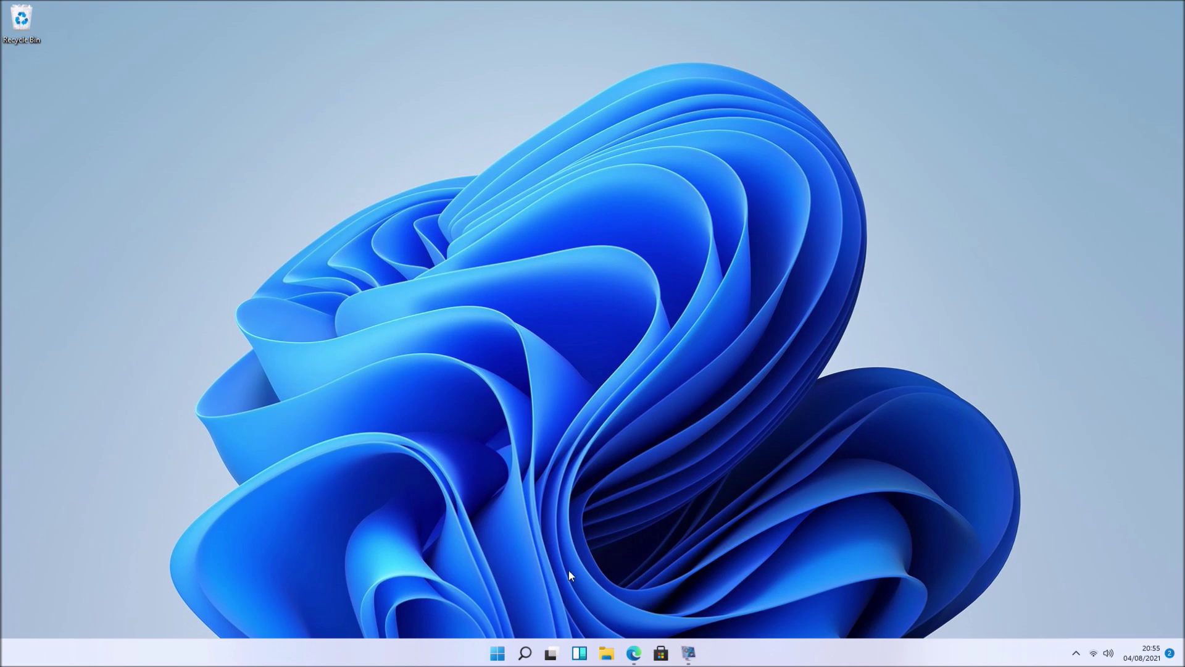
{"action": "left_click", "coordinate": [497, 652]}
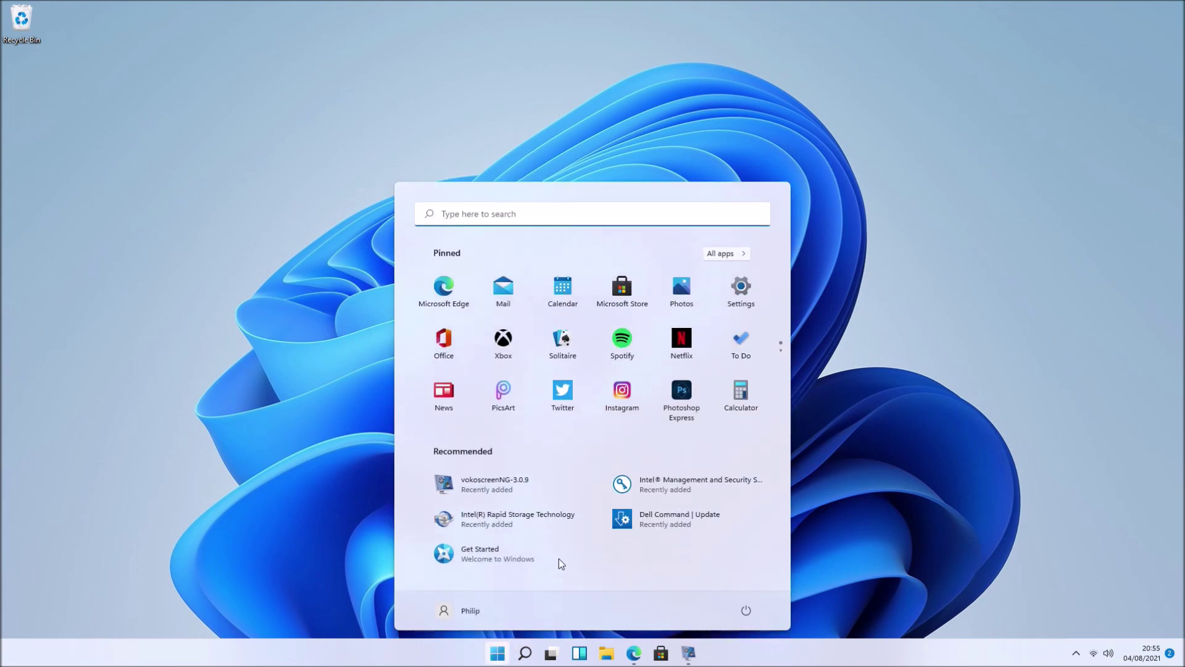
{"action": "left_click", "coordinate": [720, 257]}
{"action": "scroll", "coordinate": [702, 379], "scroll_direction": "down", "scroll_amount": 15}
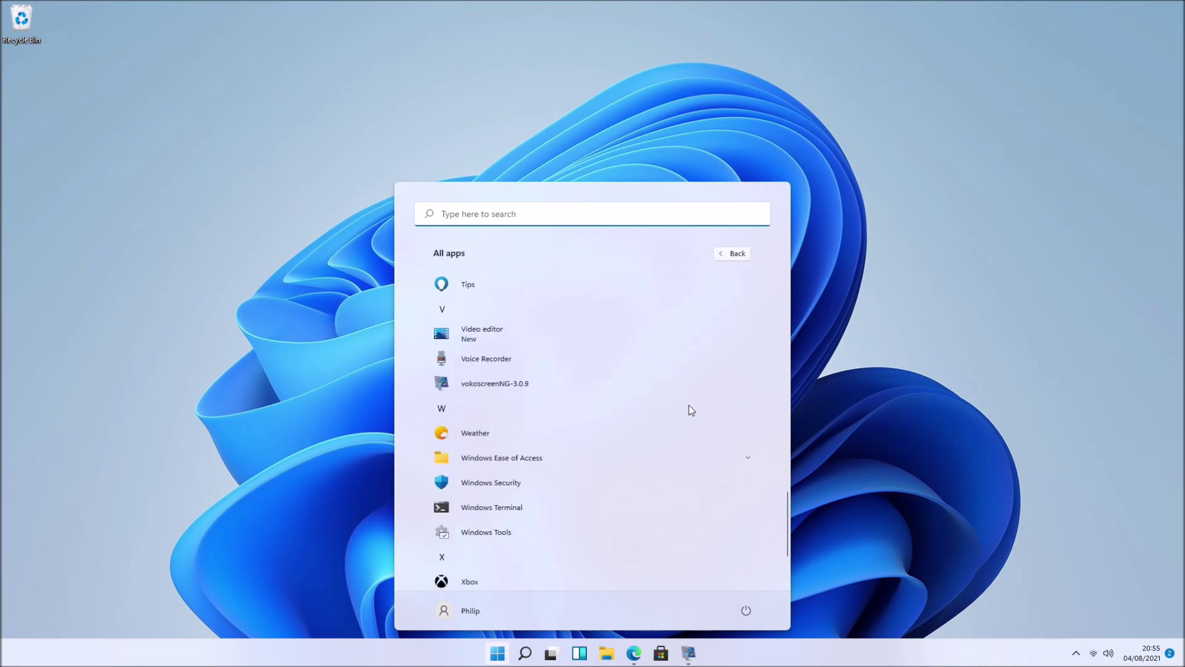
{"action": "scroll", "coordinate": [688, 407], "scroll_direction": "up", "scroll_amount": 15}
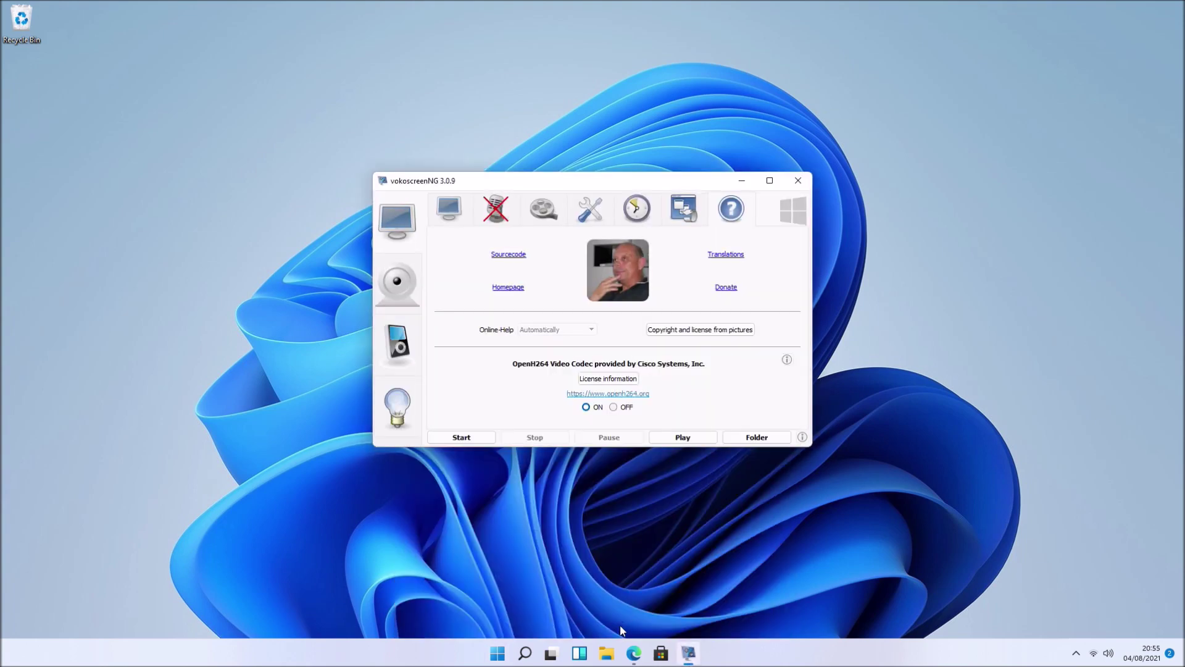
- Open the Videos folder in File Explorer and play the vokoscreenNG recording in Media Player
{"action": "left_click", "coordinate": [609, 653]}
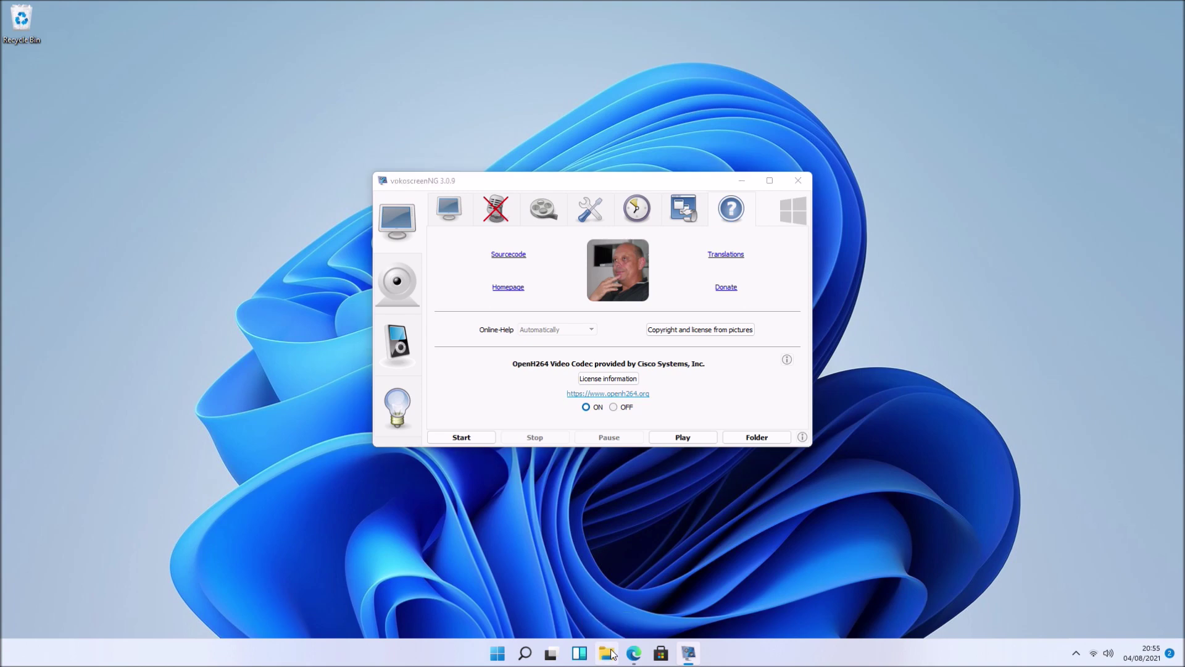
{"action": "double_click", "coordinate": [542, 289]}
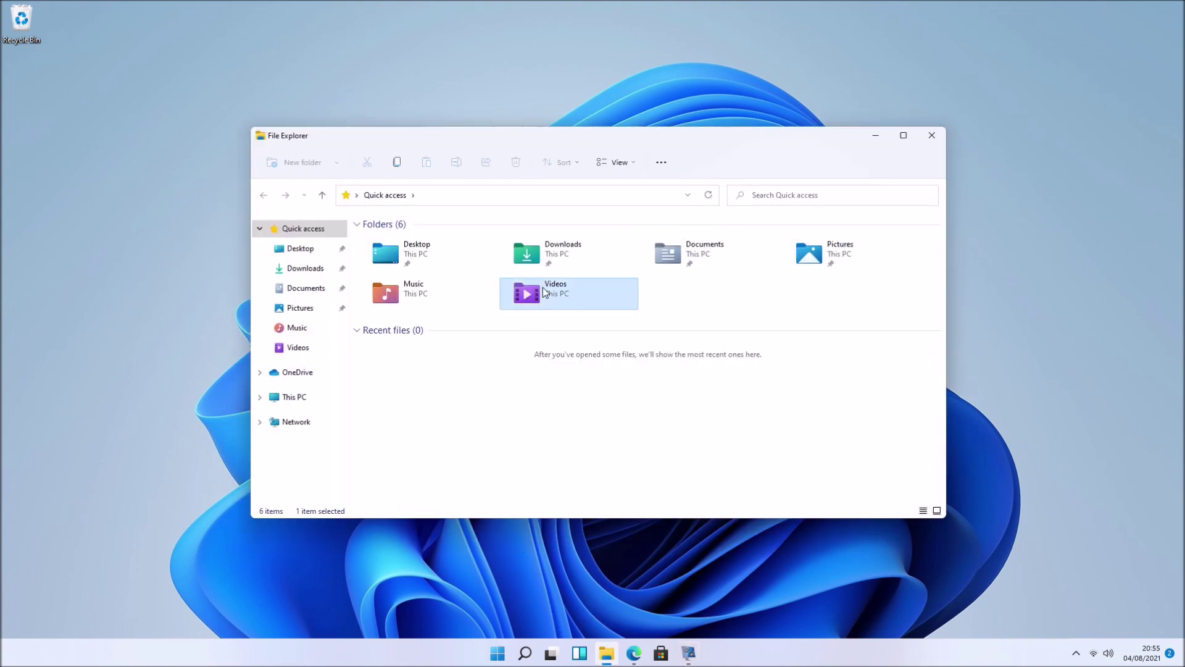
{"action": "double_click", "coordinate": [477, 288]}
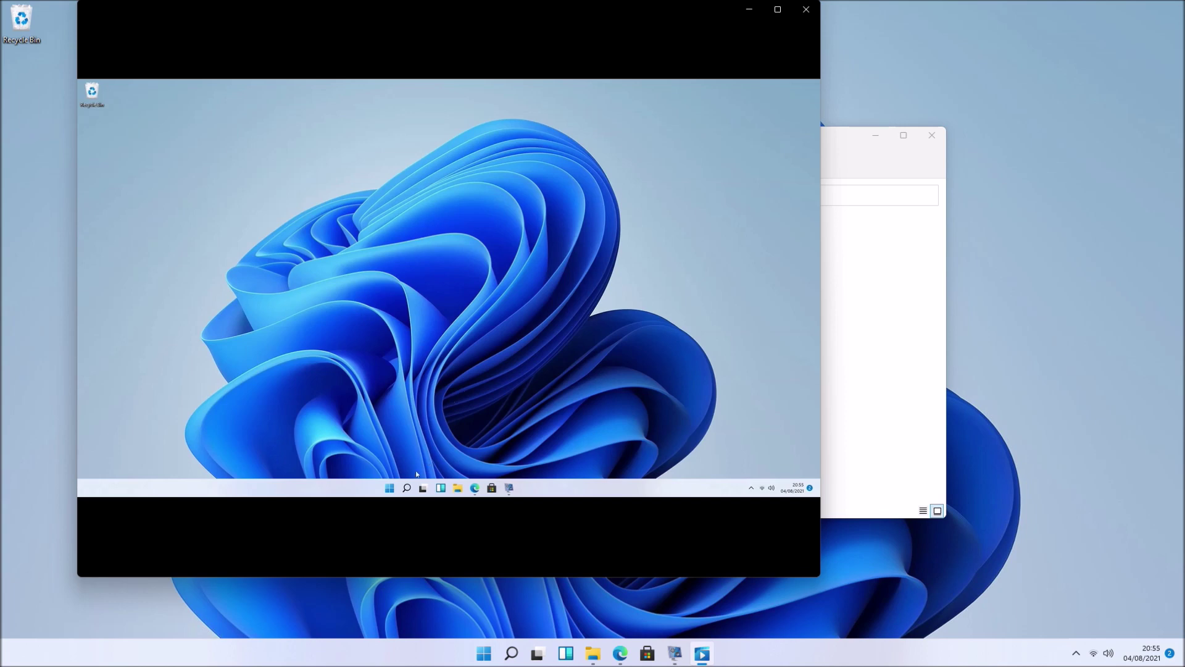
{"action": "mouse_move", "coordinate": [516, 367]}
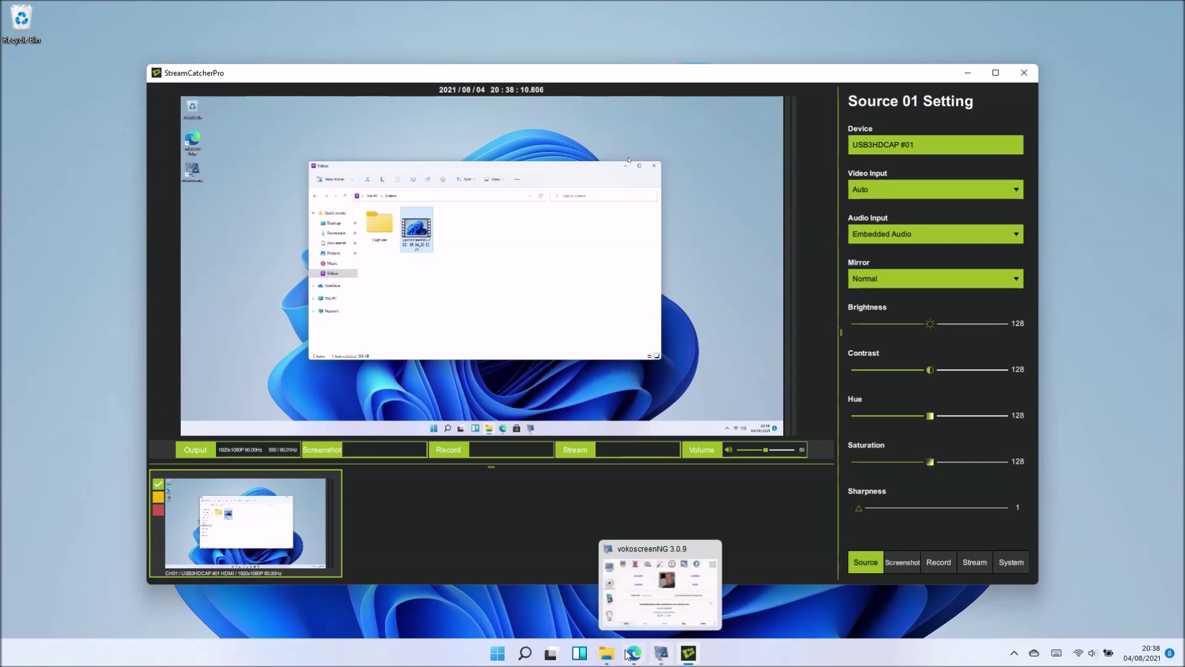
- View the USB3HDCAP front-panel and back-panel USB photos on the StarTech page
{"action": "left_click", "coordinate": [634, 653]}
{"action": "scroll", "coordinate": [520, 437], "scroll_direction": "down", "scroll_amount": 5}
{"action": "scroll", "coordinate": [517, 440], "scroll_direction": "up", "scroll_amount": 4}
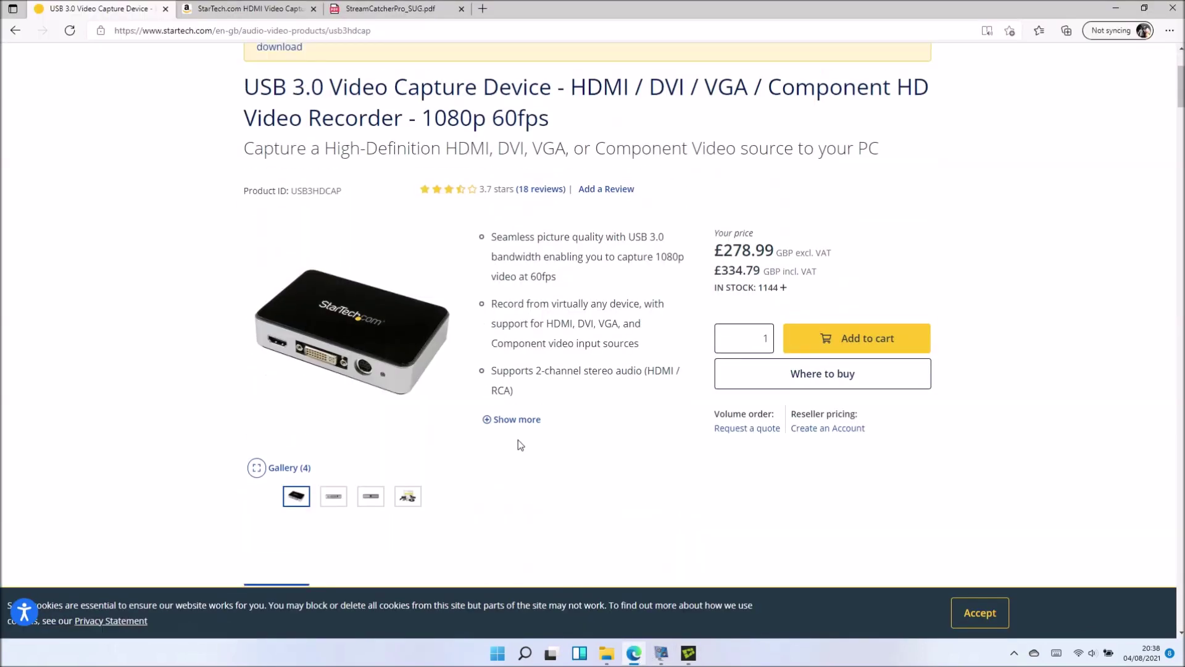
{"action": "left_click", "coordinate": [332, 503]}
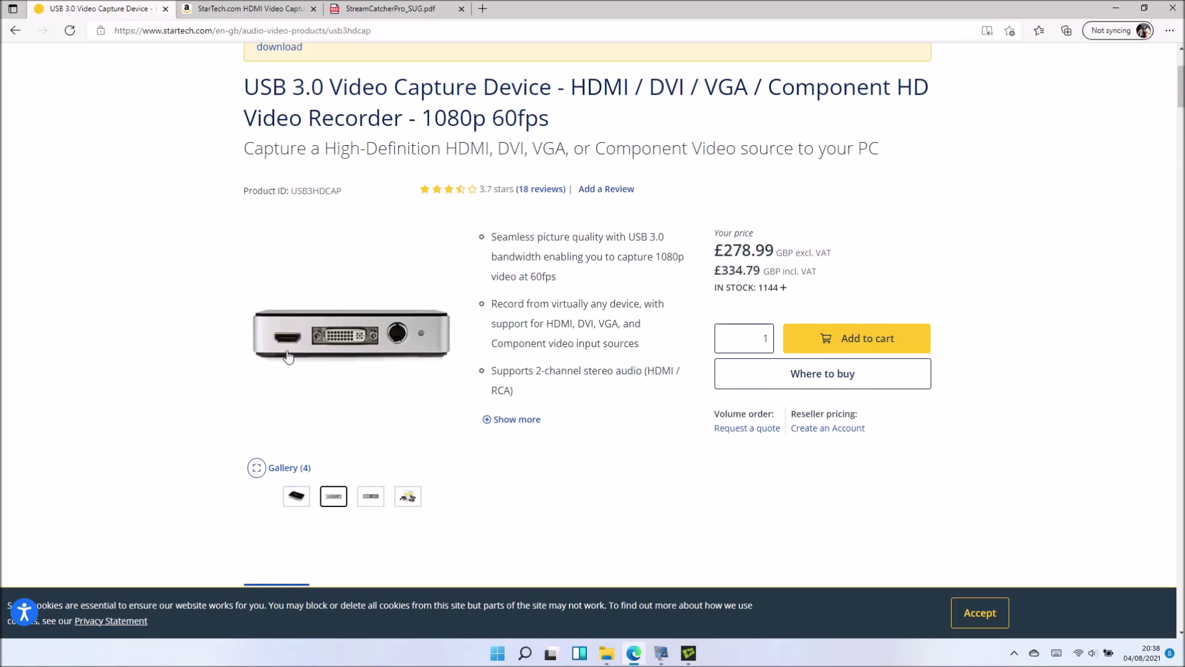
{"action": "left_click", "coordinate": [368, 503]}
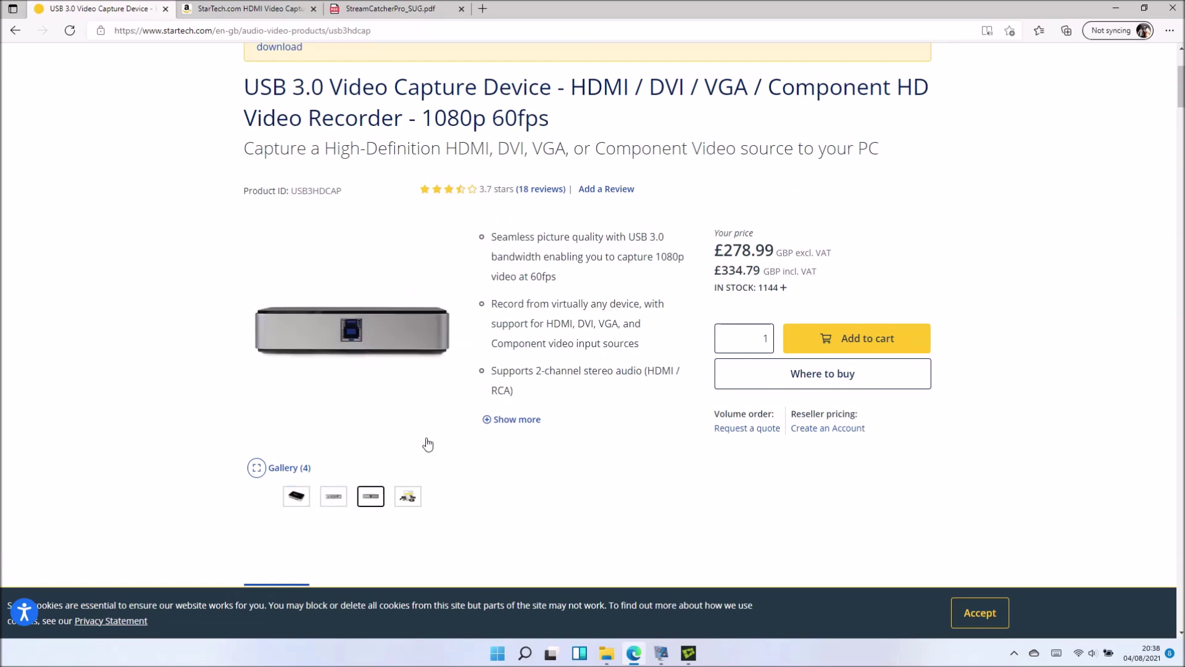
{"action": "scroll", "coordinate": [580, 250], "scroll_direction": "up", "scroll_amount": 1}
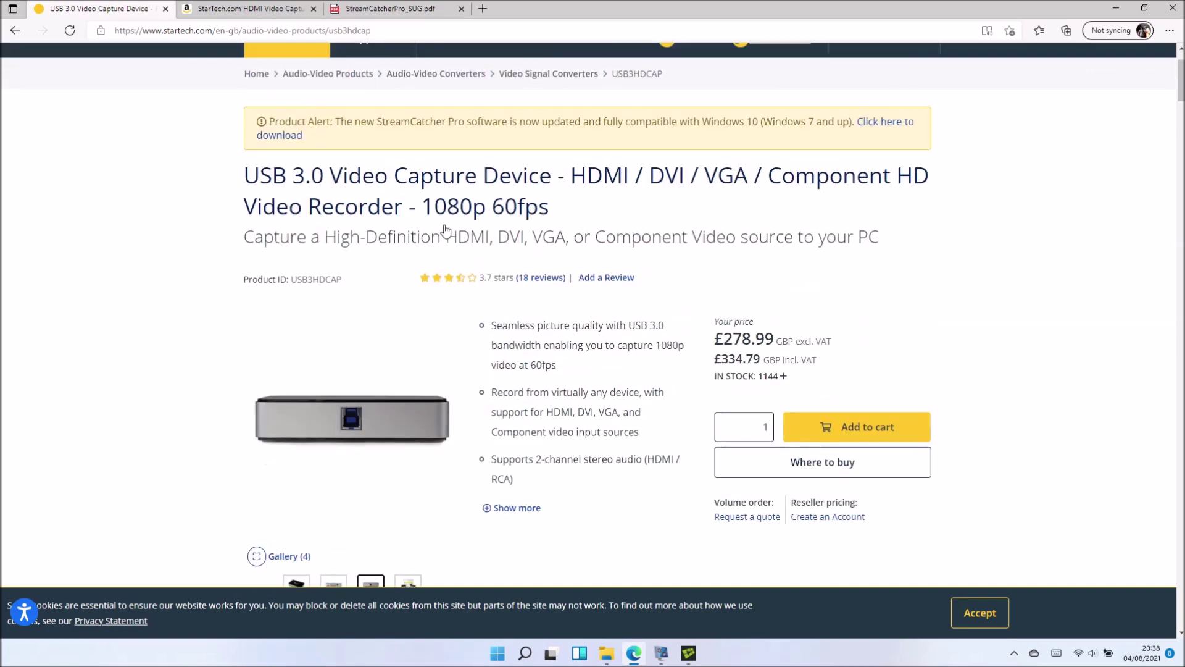
{"action": "scroll", "coordinate": [567, 231], "scroll_direction": "down", "scroll_amount": 4}
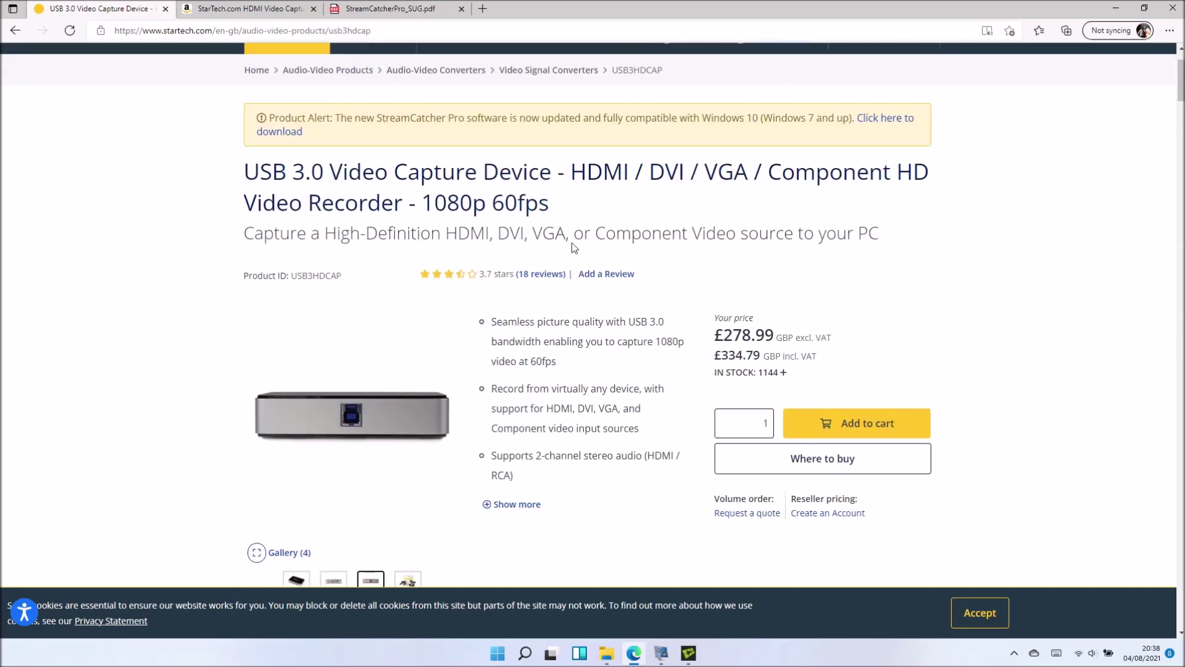
- Scroll through the USB3HDCAP technical specifications
{"action": "left_click", "coordinate": [402, 338]}
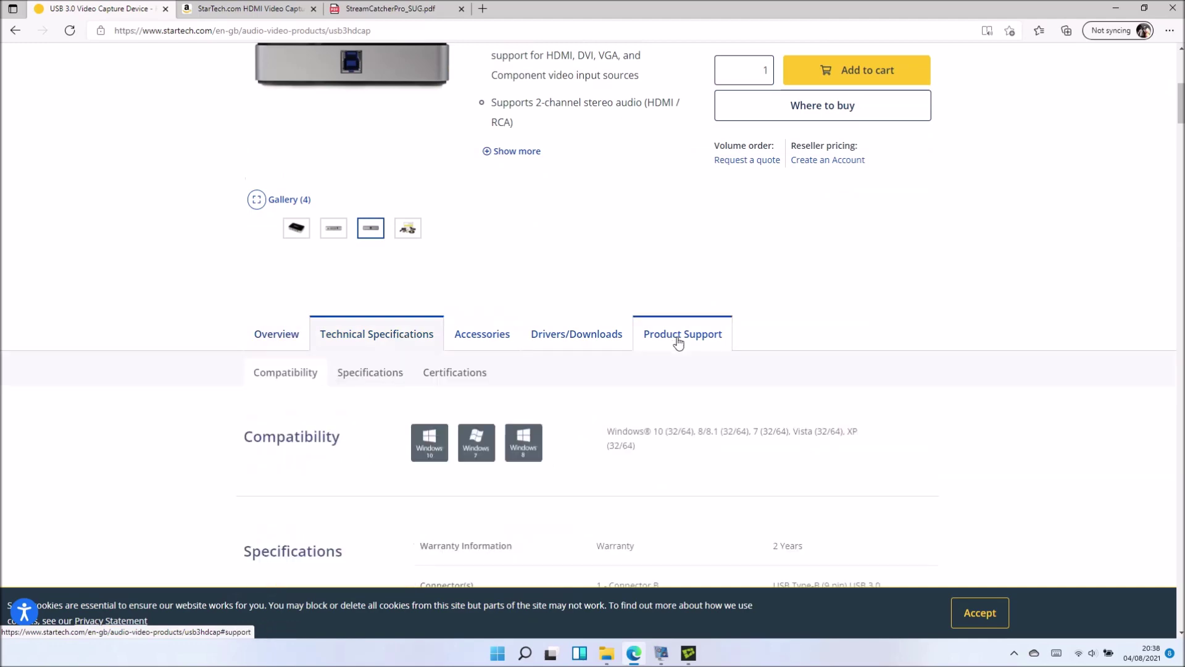
{"action": "scroll", "coordinate": [677, 339], "scroll_direction": "down", "scroll_amount": 10}
{"action": "scroll", "coordinate": [835, 300], "scroll_direction": "down", "scroll_amount": 8}
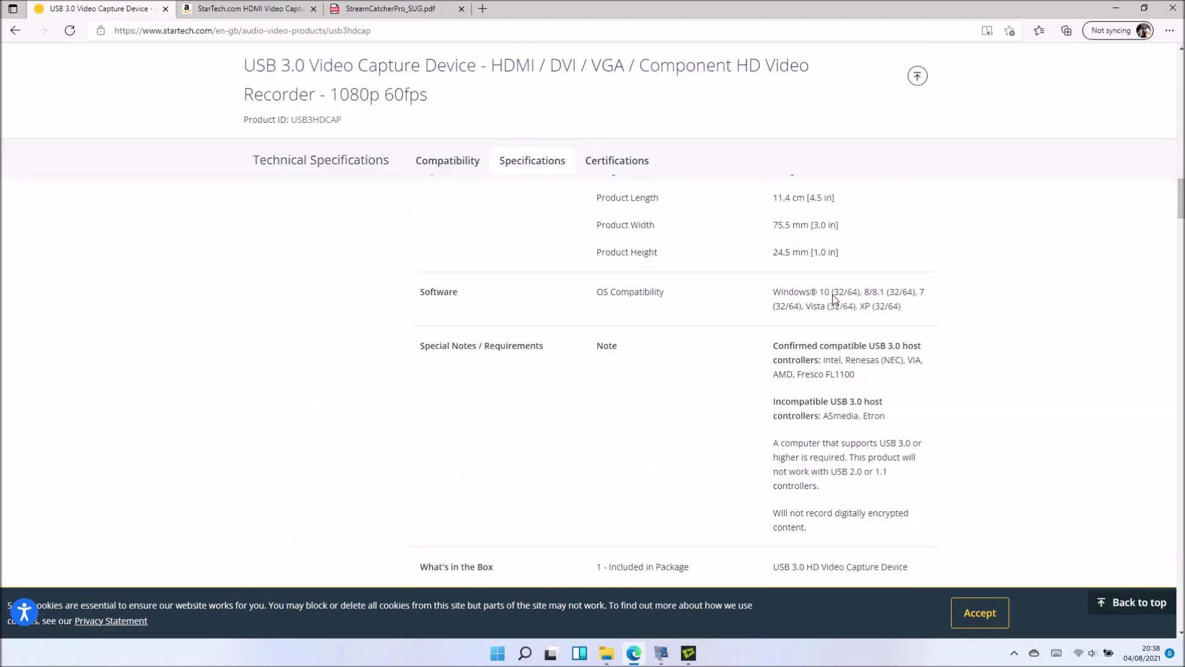
{"action": "scroll", "coordinate": [831, 299], "scroll_direction": "up", "scroll_amount": 12}
{"action": "scroll", "coordinate": [835, 301], "scroll_direction": "up", "scroll_amount": 10}
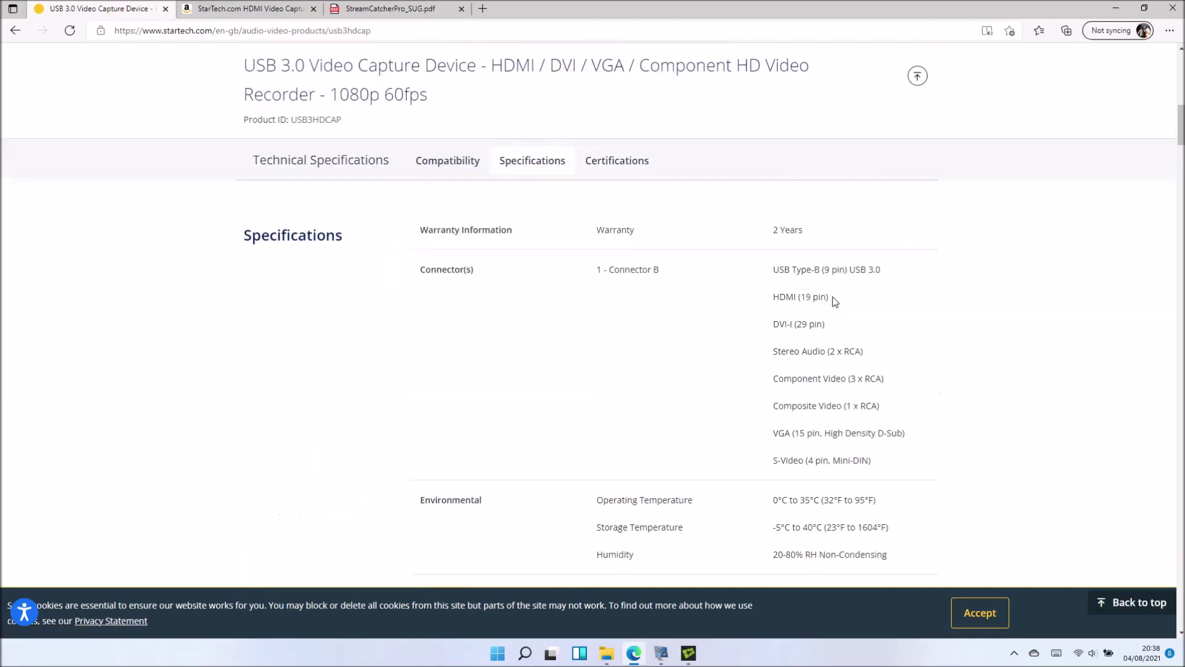
- Look over the USB3HDCAP driver and software downloads
{"action": "left_click", "coordinate": [571, 343]}
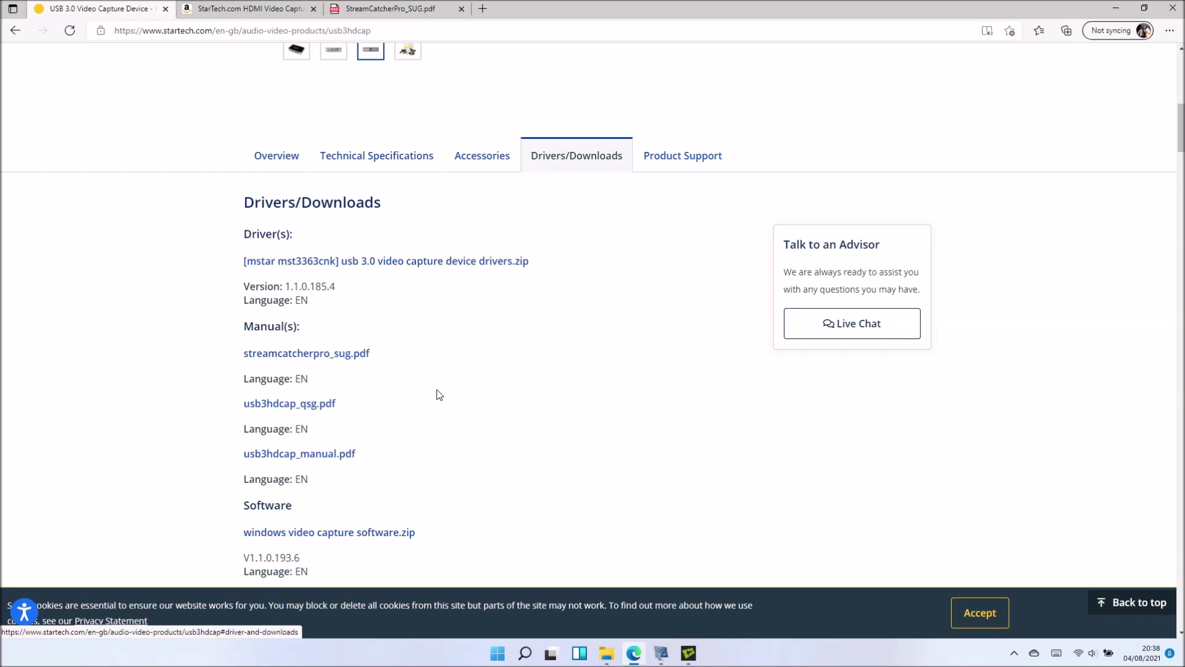
{"action": "scroll", "coordinate": [463, 459], "scroll_direction": "down", "scroll_amount": 2}
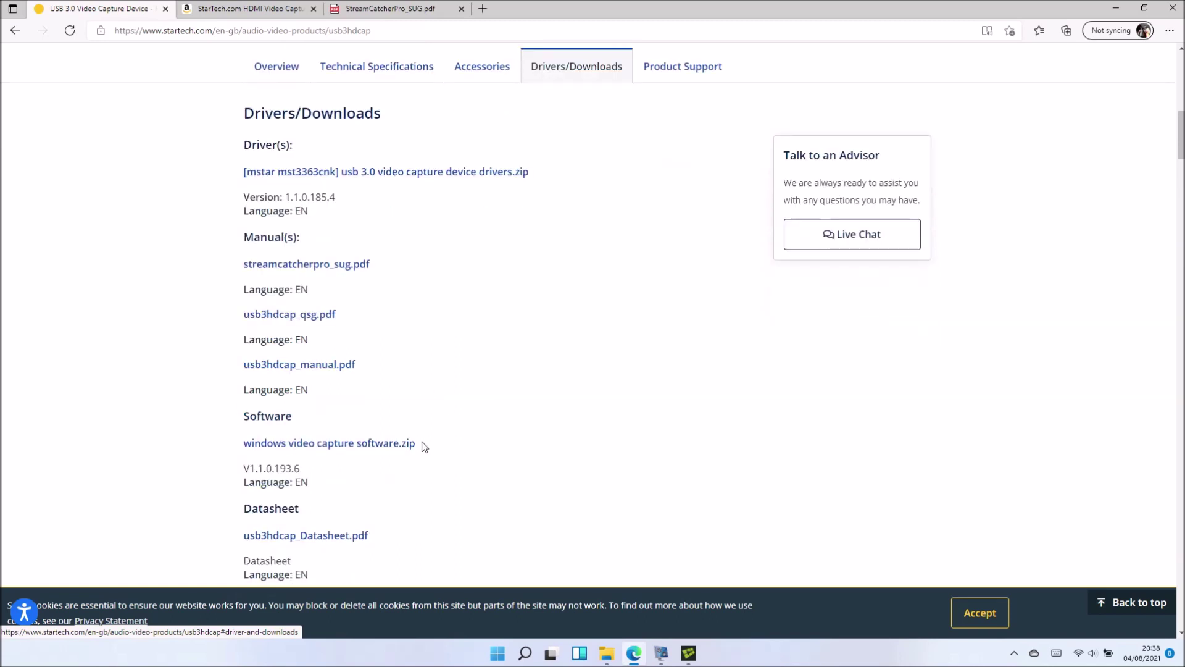
{"action": "scroll", "coordinate": [421, 463], "scroll_direction": "down", "scroll_amount": 3}
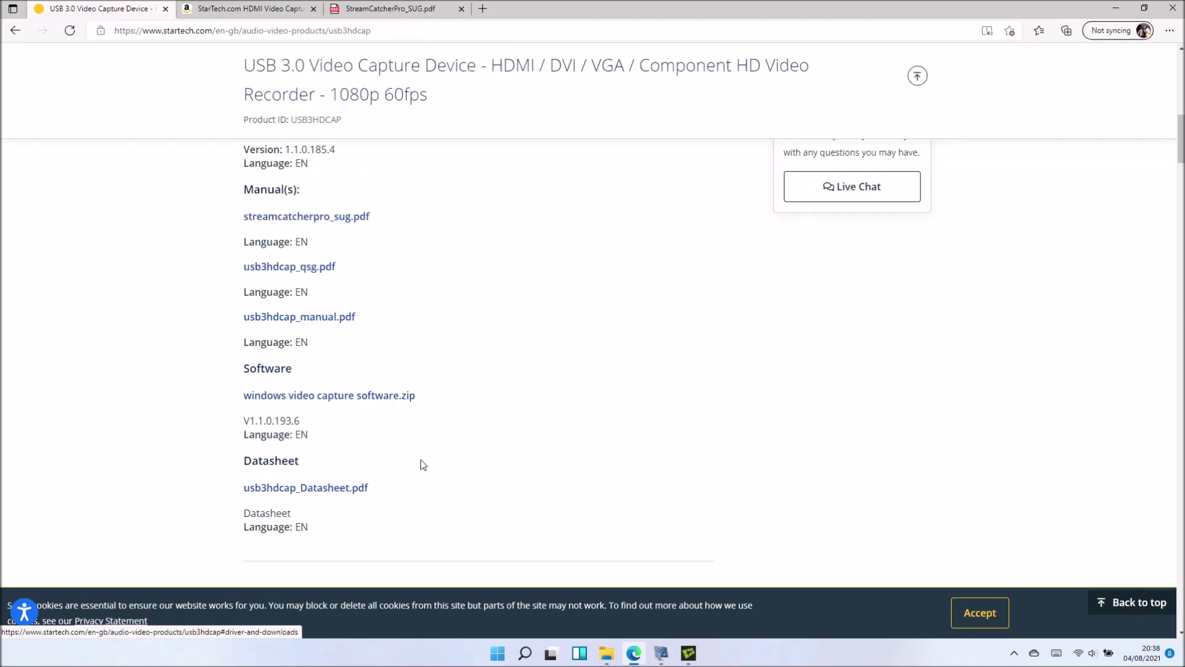
{"action": "scroll", "coordinate": [440, 442], "scroll_direction": "up", "scroll_amount": 10}
{"action": "scroll", "coordinate": [445, 432], "scroll_direction": "up", "scroll_amount": 4}
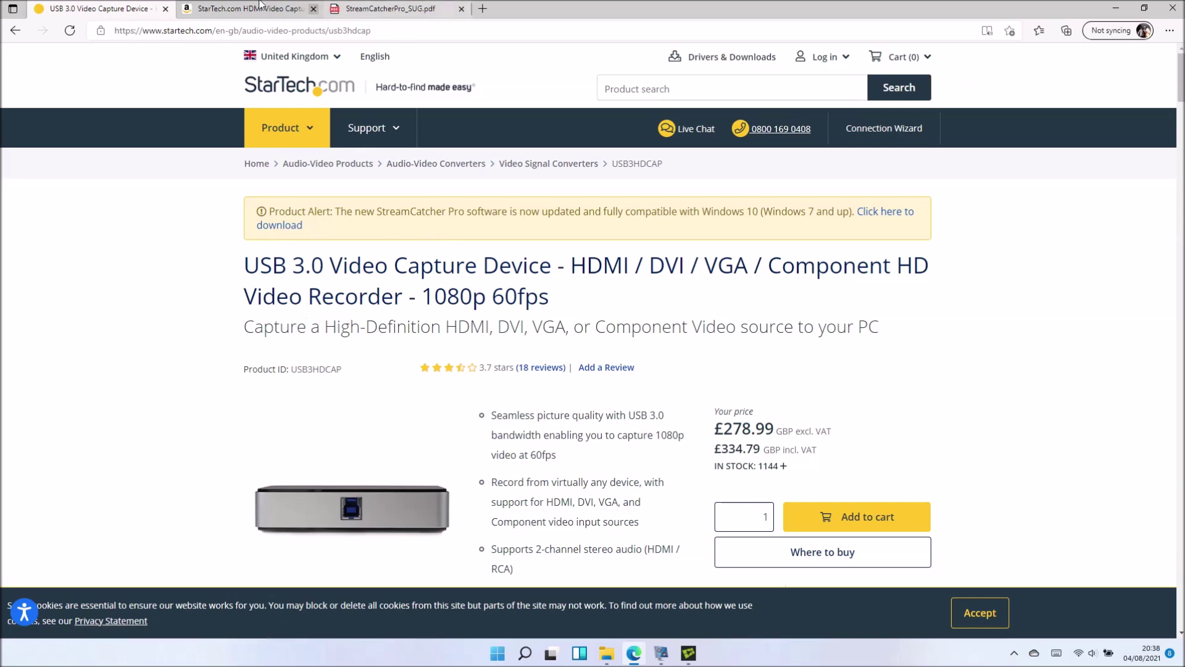
{"action": "left_click", "coordinate": [259, 7]}
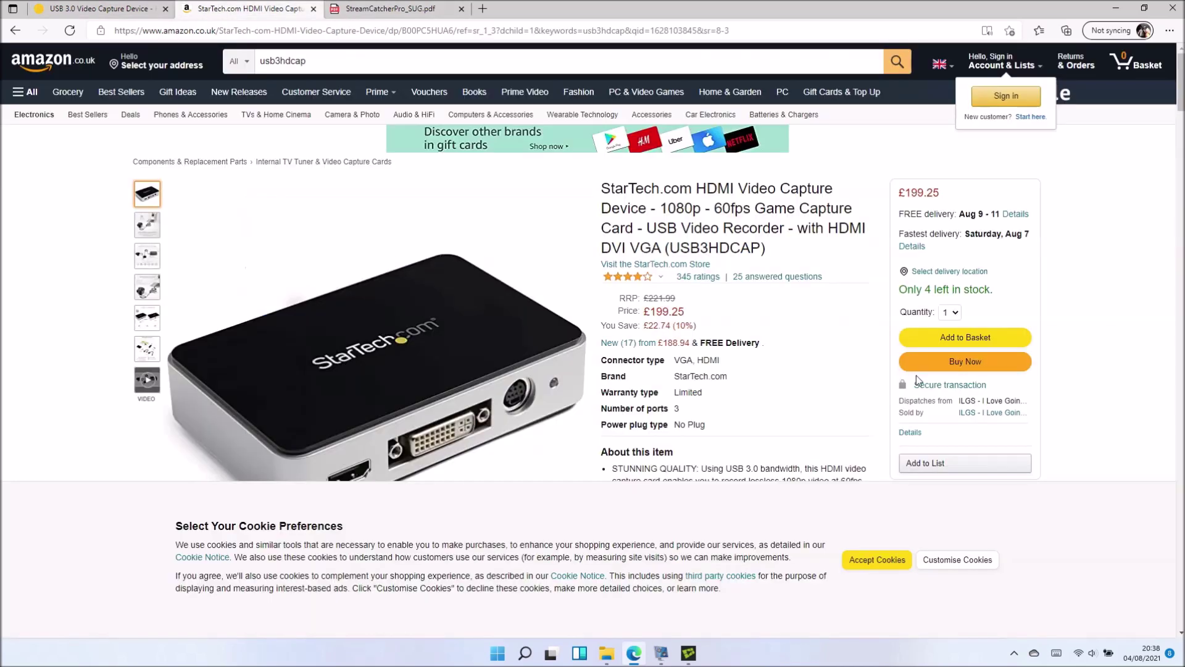
- Accept the cookies on the Amazon USB3HDCAP capture card listing
{"action": "left_click", "coordinate": [877, 560]}
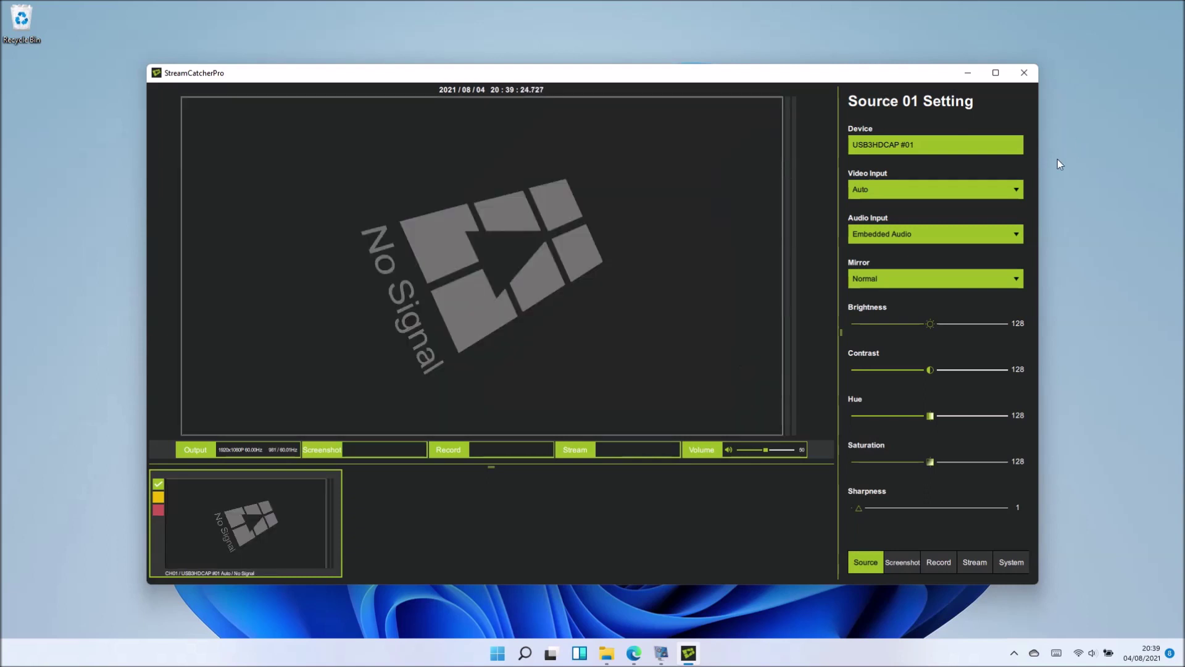
- Choose HDMI from the Video Input list in Source 01 Setting
{"action": "left_click", "coordinate": [955, 190]}
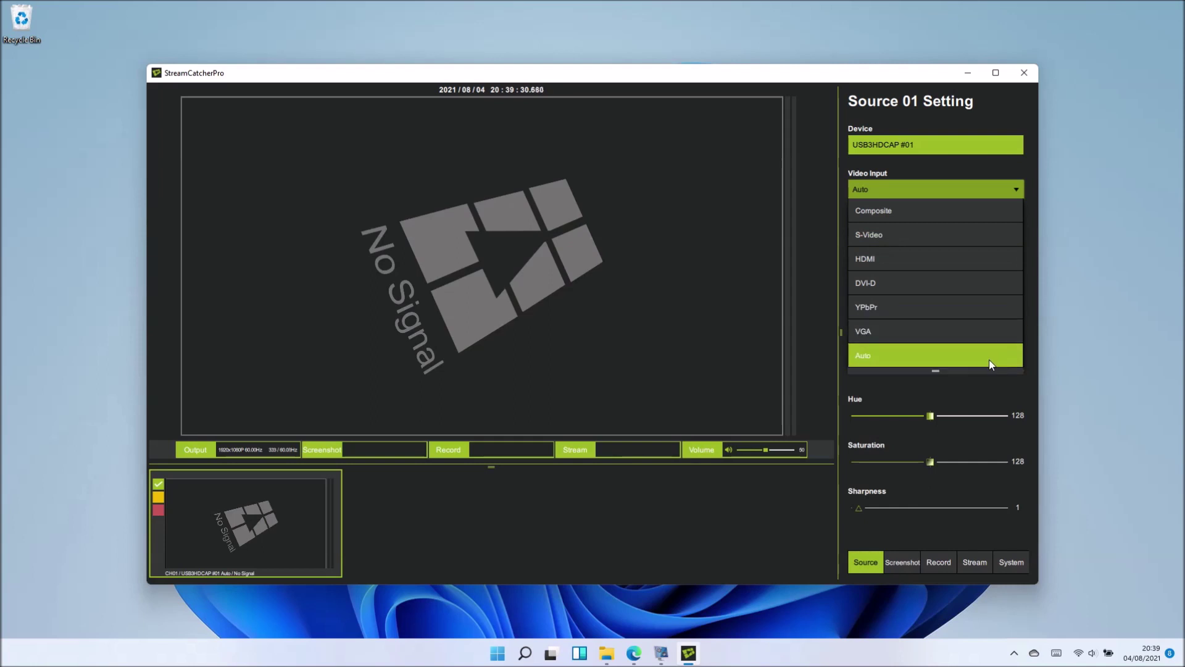
{"action": "left_click", "coordinate": [983, 258]}
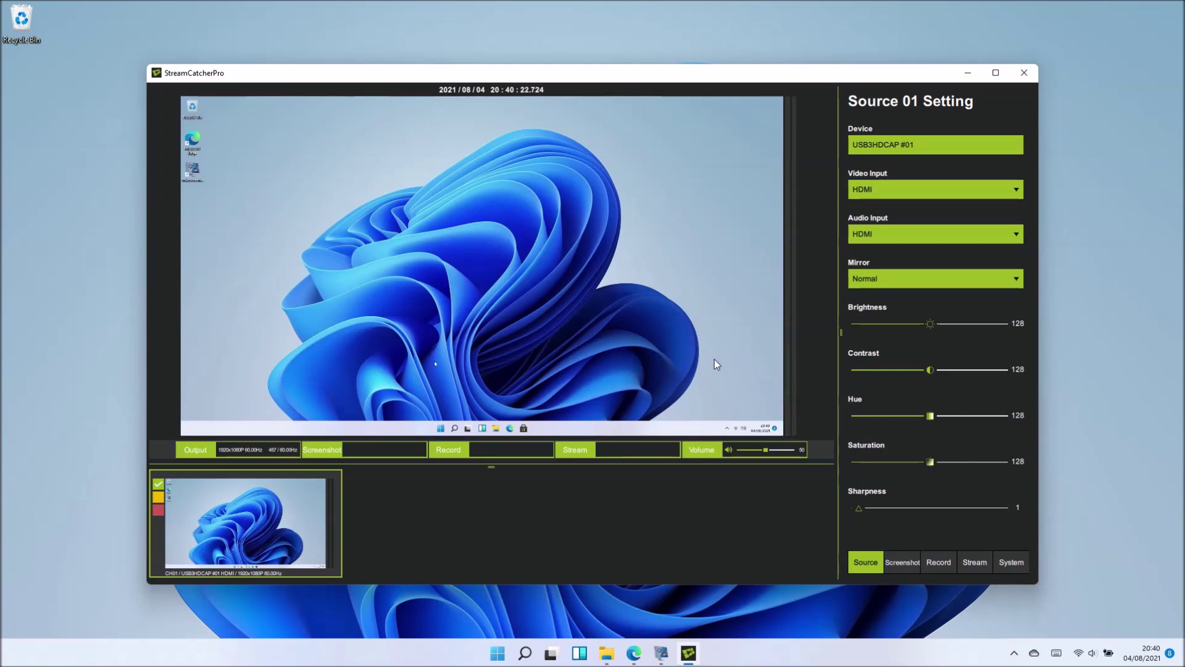
- Start recording the captured HDMI video with the Record button
{"action": "left_click", "coordinate": [454, 454]}
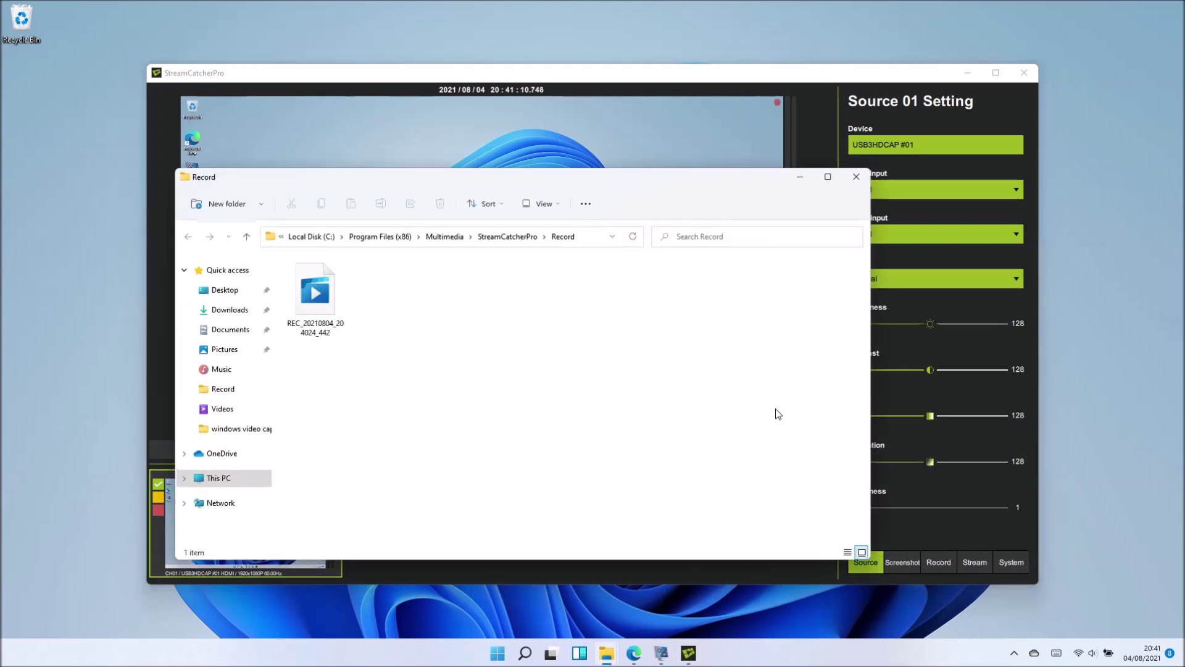
- Close StreamCatcherPro, move REC_20210804_204024_442 onto the desktop and play it back
{"action": "left_click", "coordinate": [1029, 74]}
{"action": "left_click", "coordinate": [1032, 77]}
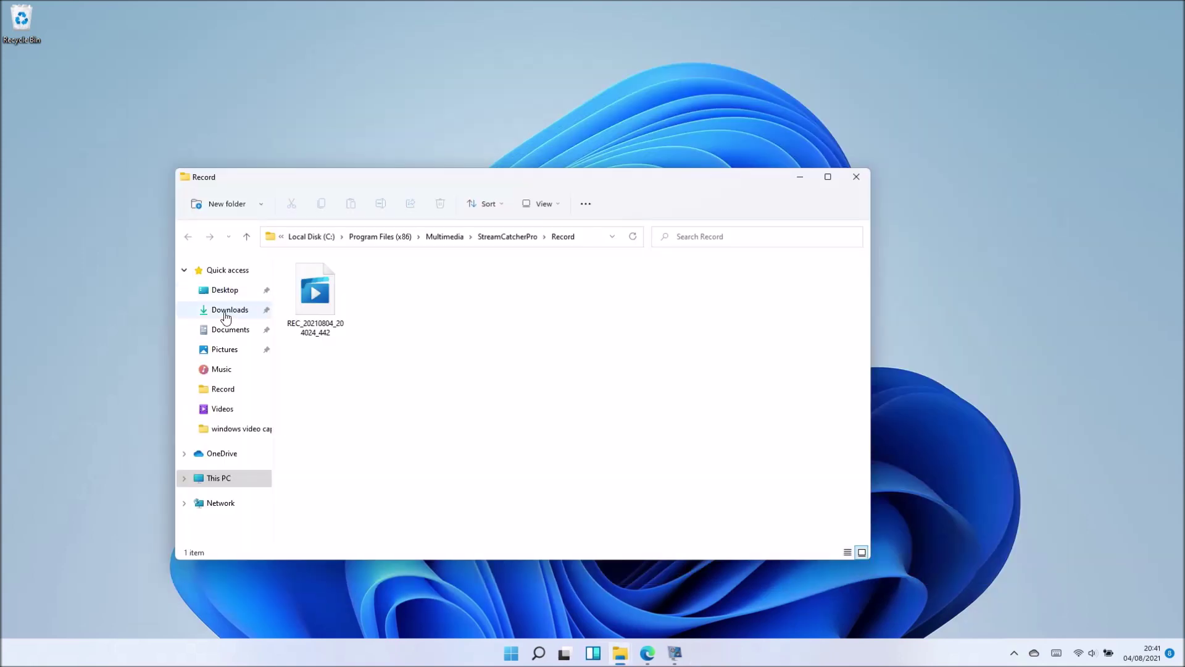
{"action": "left_click", "coordinate": [339, 306]}
{"action": "left_click_drag", "start_coordinate": [46, 90], "coordinate": [308, 318]}
{"action": "double_click", "coordinate": [307, 319]}
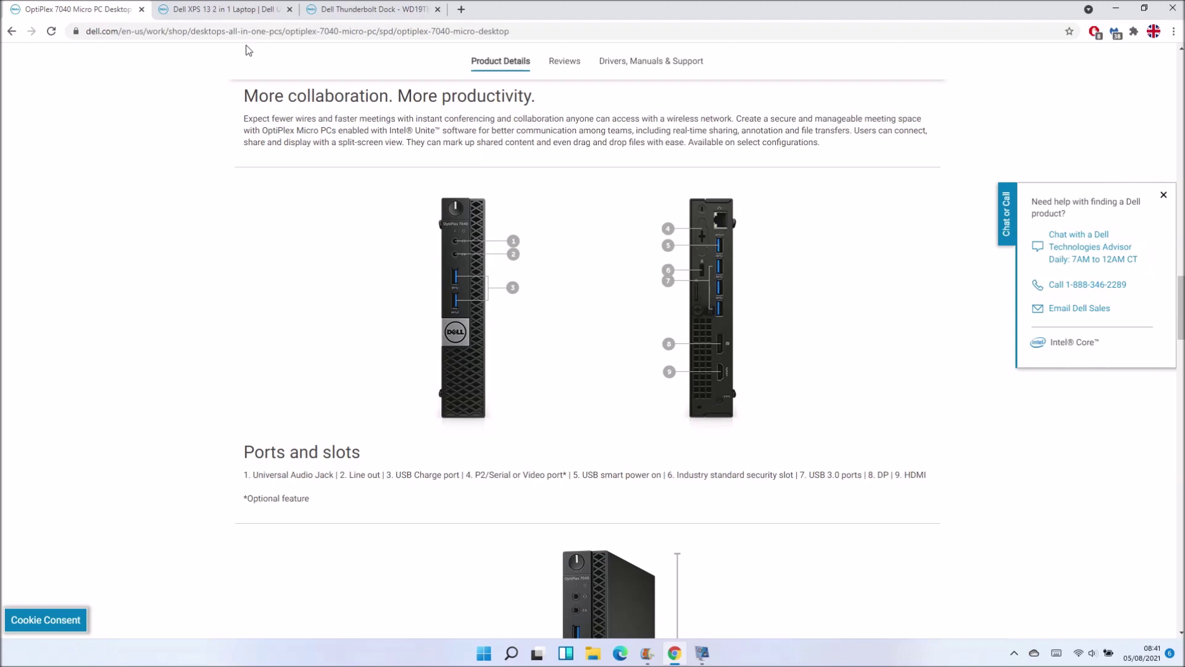
- Rotate the Dell XPS 13 2-in-1 3-D model to view its side ports
{"action": "left_click", "coordinate": [210, 8]}
{"action": "left_click_drag", "start_coordinate": [515, 435], "coordinate": [488, 442]}
{"action": "left_click_drag", "start_coordinate": [647, 444], "coordinate": [732, 440]}
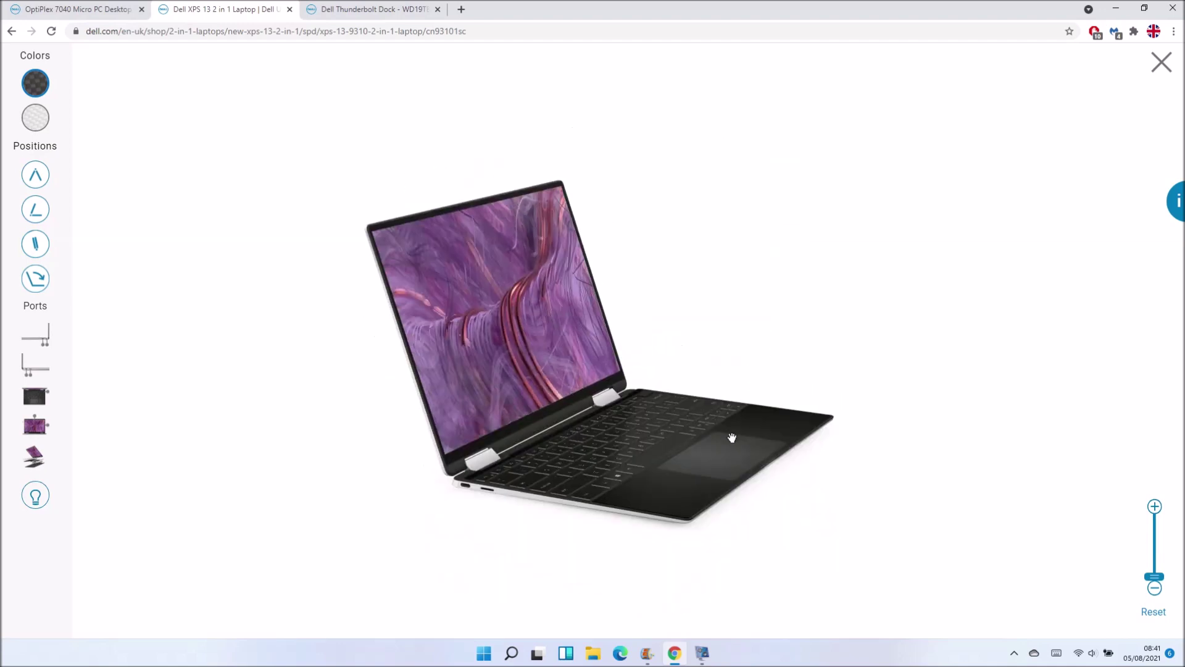
- Show the Thunderbolt Dock WD19TBS page and start StreamCatcherPro
{"action": "left_click", "coordinate": [362, 13]}
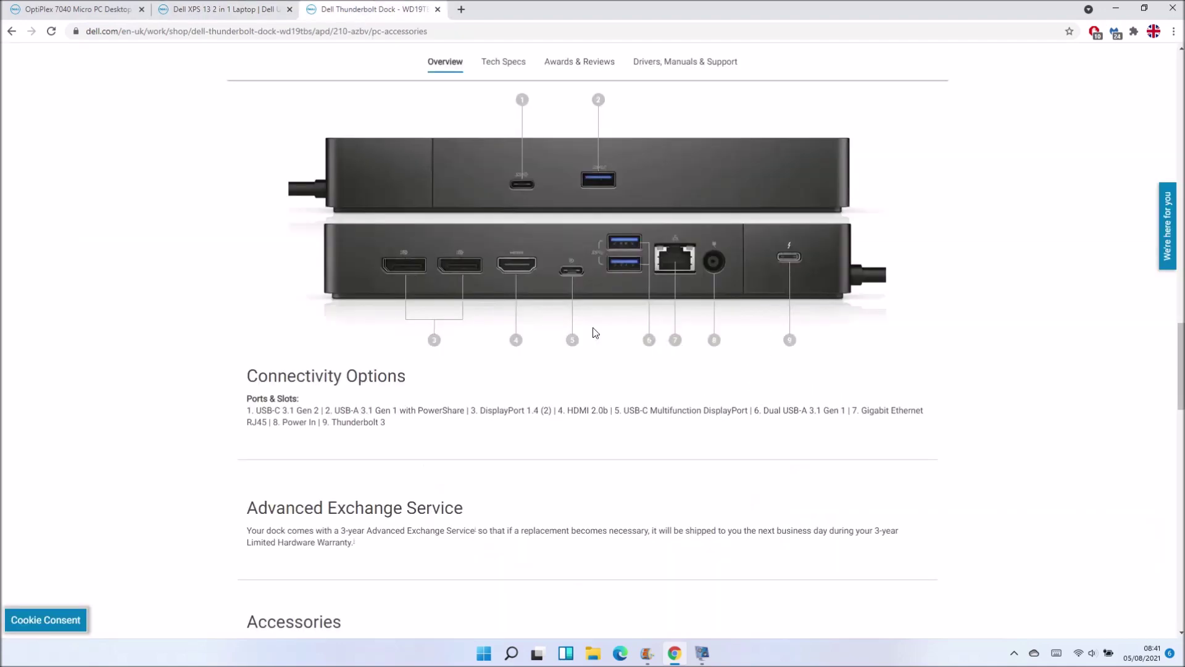
{"action": "scroll", "coordinate": [726, 445], "scroll_direction": "up", "scroll_amount": 1}
{"action": "scroll", "coordinate": [723, 457], "scroll_direction": "up", "scroll_amount": 8}
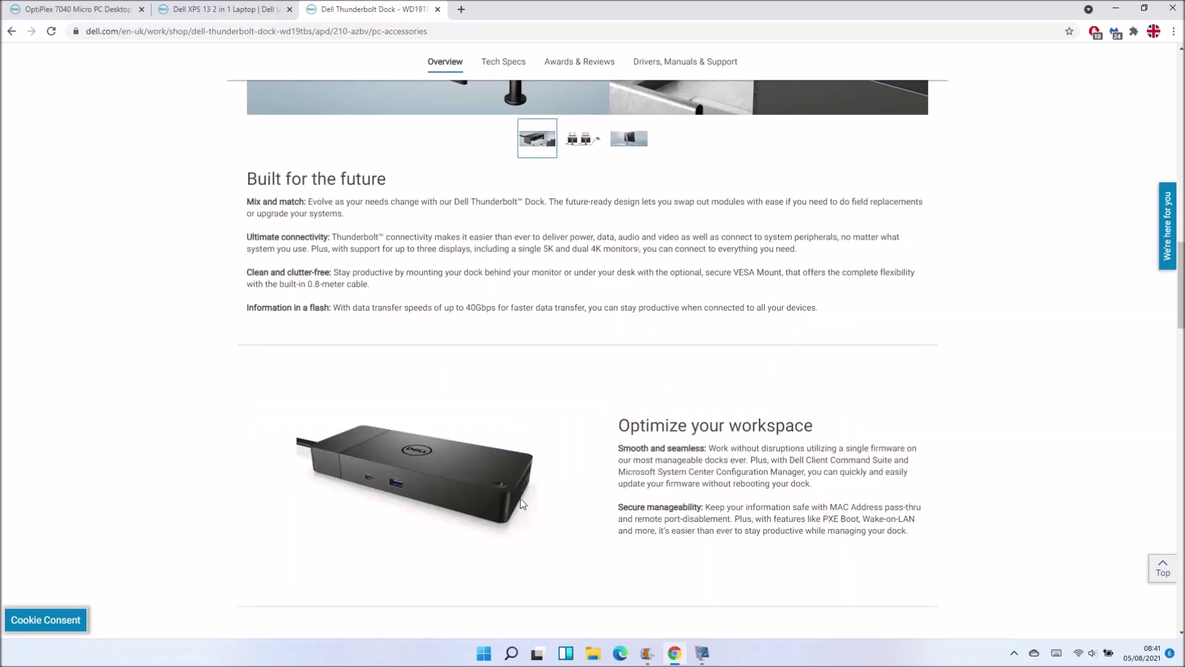
{"action": "left_click", "coordinate": [484, 653]}
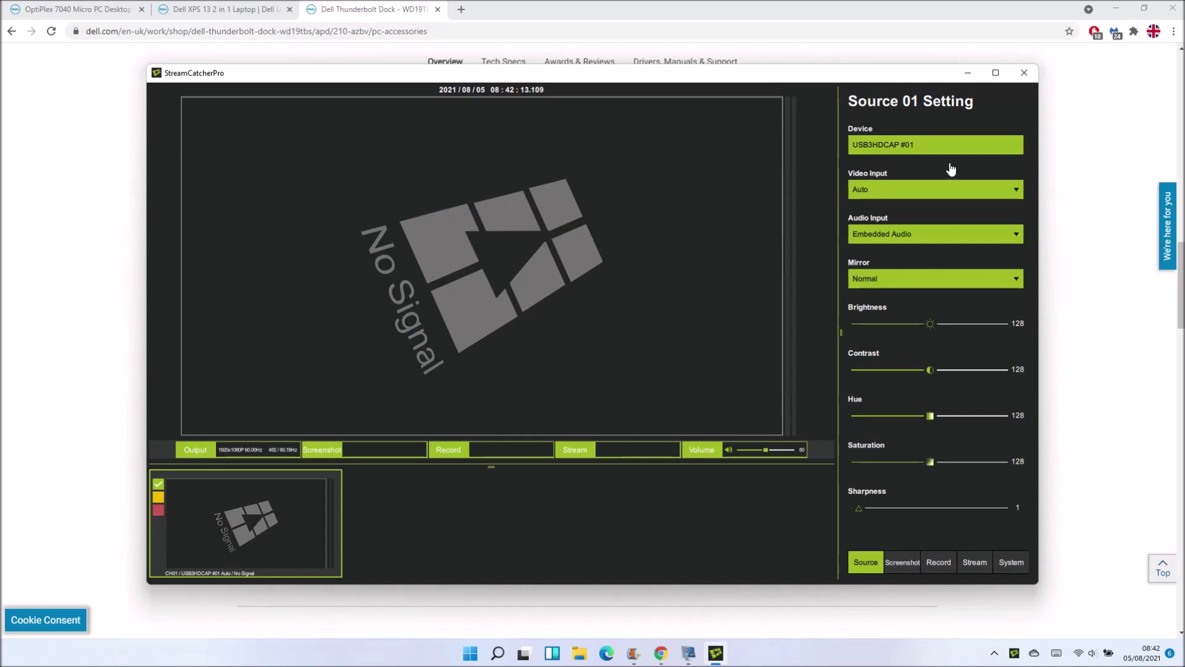
- Set the USB3HDCAP #01 video input to HDMI and start recording
{"action": "left_click", "coordinate": [949, 191]}
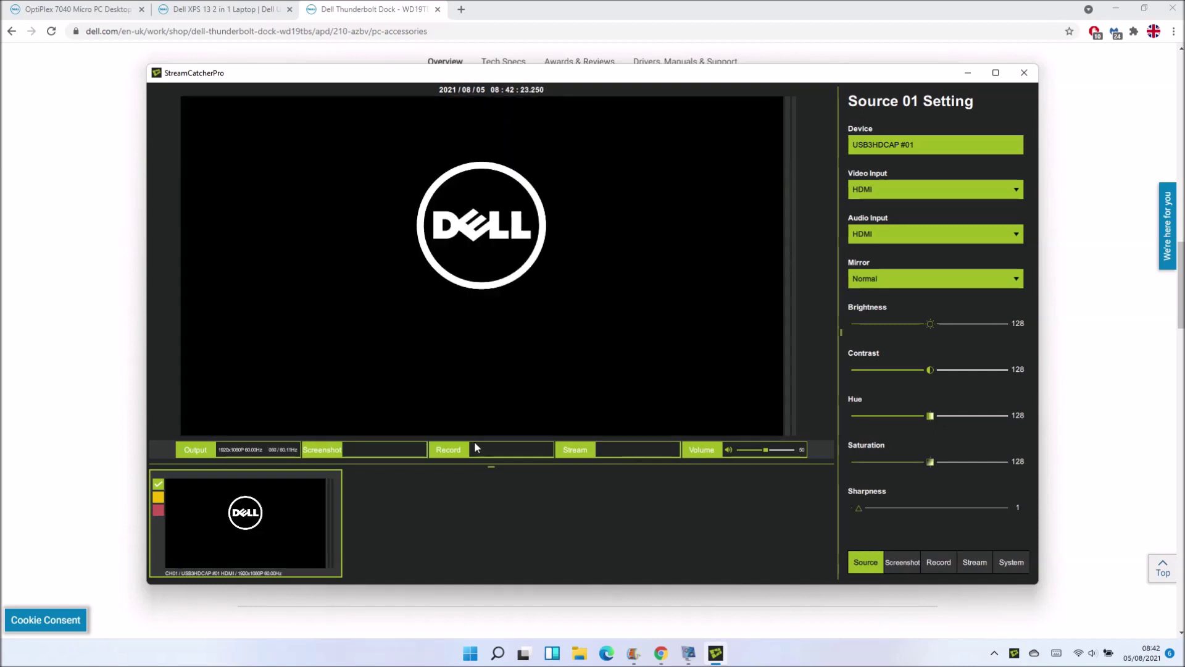
{"action": "left_click", "coordinate": [474, 447]}
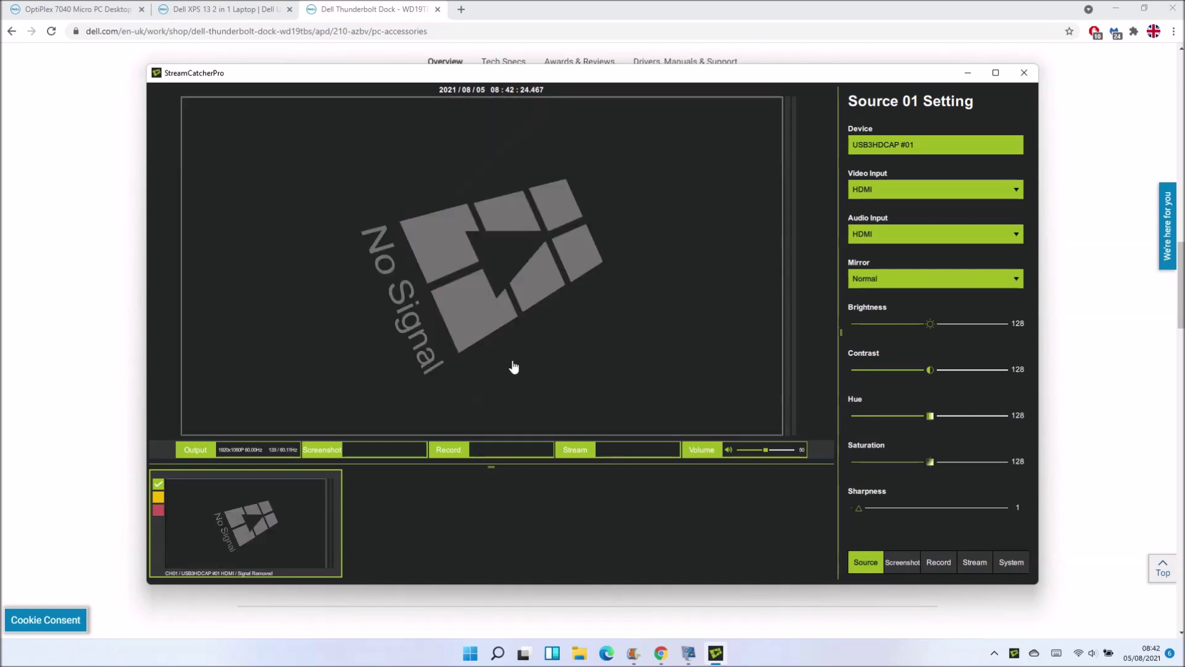